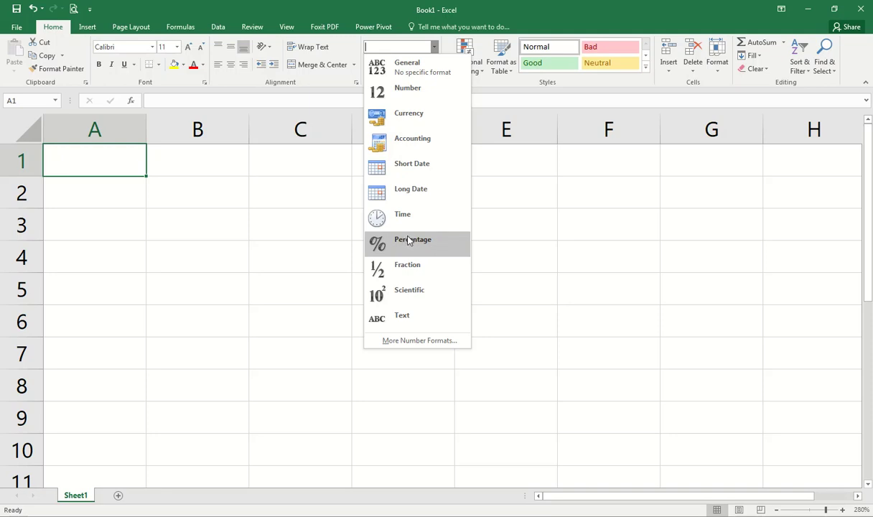
- Enter the total 100 in cell C2 and the part value 10 in cell D2
{"action": "left_click", "coordinate": [407, 241]}
{"action": "left_click", "coordinate": [295, 187]}
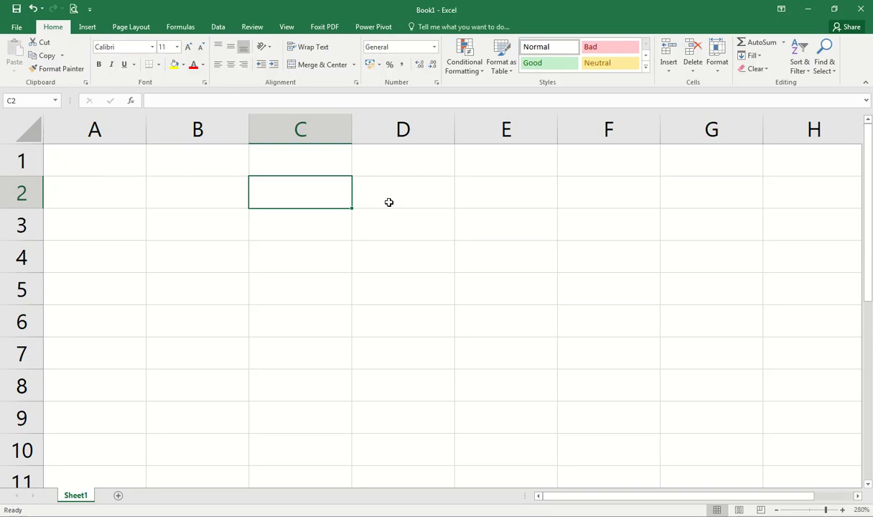
{"action": "type", "text": "100"}
{"action": "key", "text": "Return"}
{"action": "key", "text": "Up"}
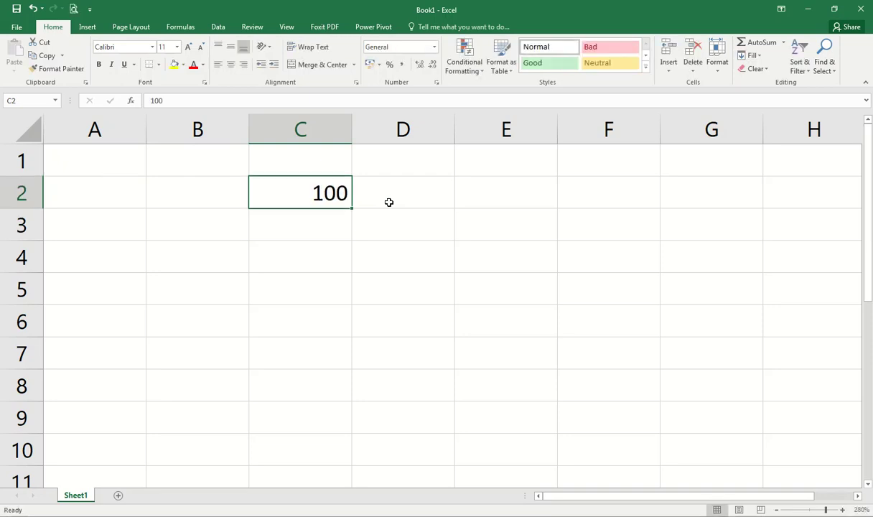
{"action": "left_click", "coordinate": [388, 203]}
{"action": "type", "text": "10"}
{"action": "key", "text": "Return"}
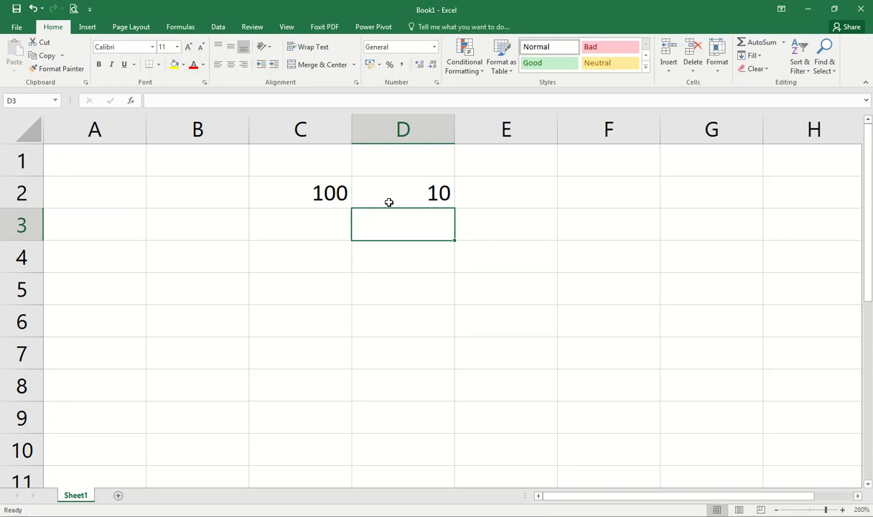
- Enter a formula in E2 that divides D2 by C2
{"action": "left_click", "coordinate": [389, 203]}
{"action": "key", "text": "Tab"}
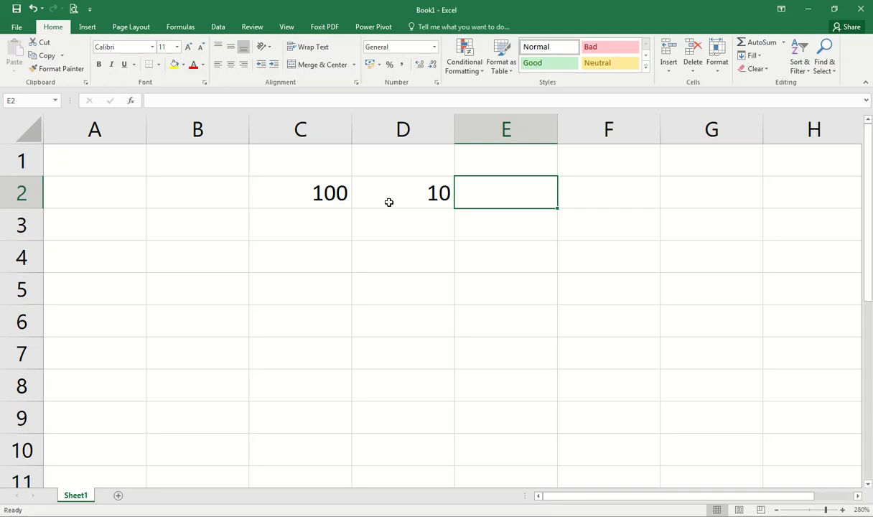
{"action": "type", "text": "="}
{"action": "left_click", "coordinate": [388, 203]}
{"action": "type", "text": "/"}
{"action": "left_click", "coordinate": [389, 202]}
{"action": "key", "text": "Left"}
{"action": "key", "text": "Return"}
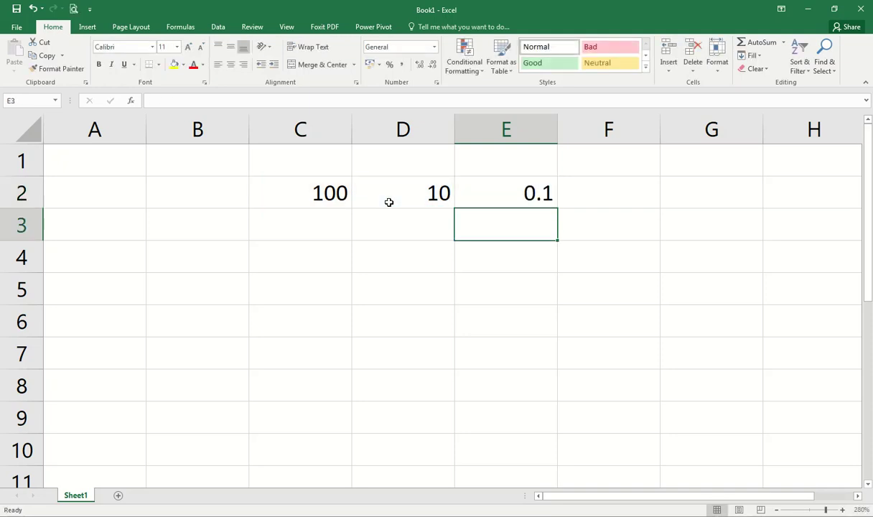
{"action": "key", "text": "Up"}
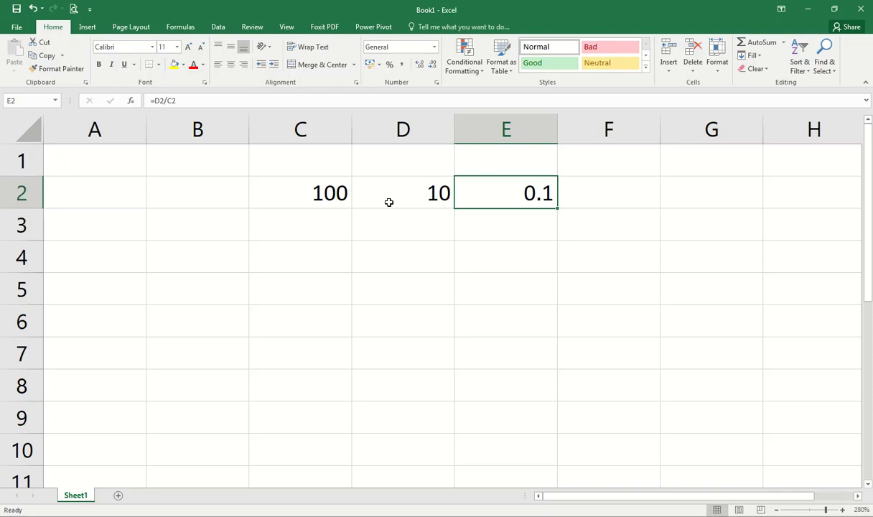
{"action": "left_click", "coordinate": [388, 203]}
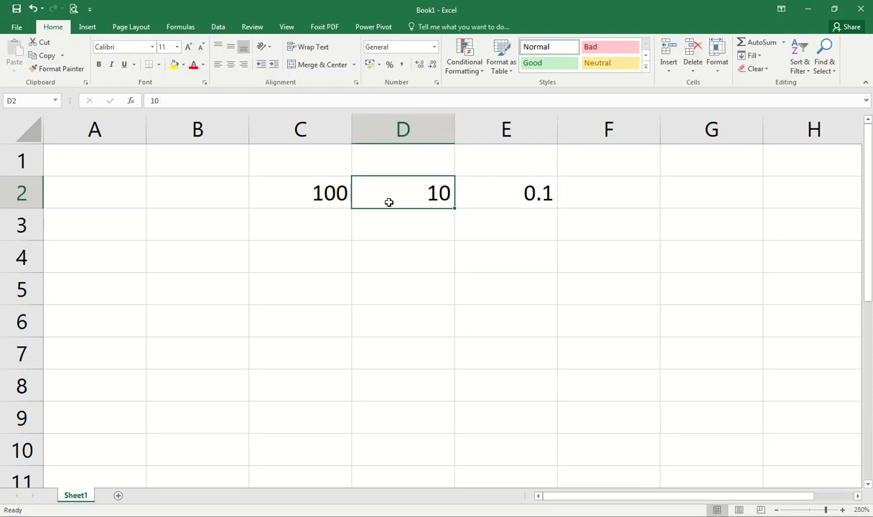
{"action": "key", "text": "Left"}
{"action": "left_click", "coordinate": [388, 203]}
{"action": "key", "text": "Down"}
{"action": "type", "text": "'10/1"}
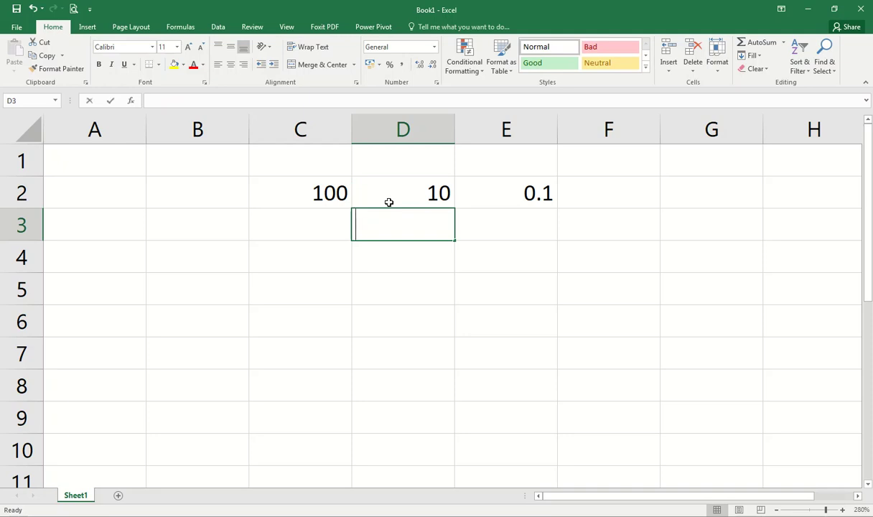
{"action": "type", "text": "00"}
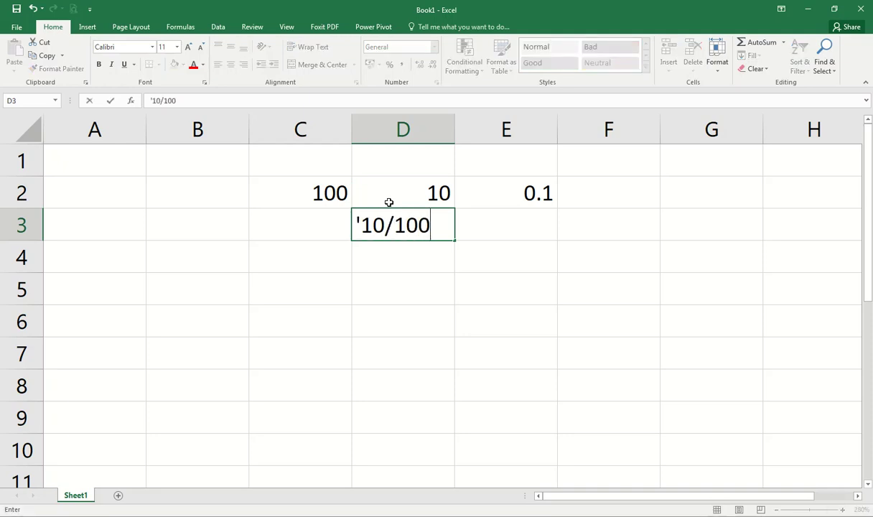
{"action": "key", "text": "Escape"}
- Extend the division formula in E2 by multiplying it by 100, making it =D2/C2*100
{"action": "key", "text": "Up"}
{"action": "key", "text": "Right"}
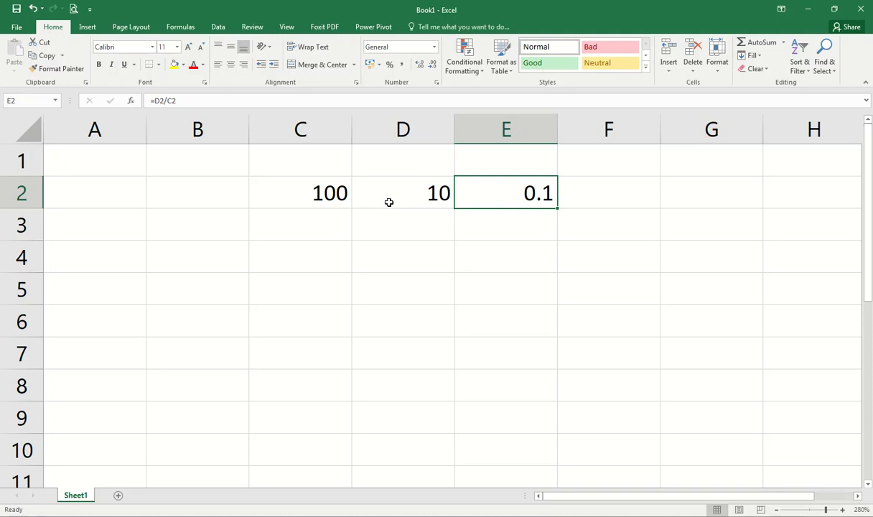
{"action": "key", "text": "F2"}
{"action": "type", "text": "*100"}
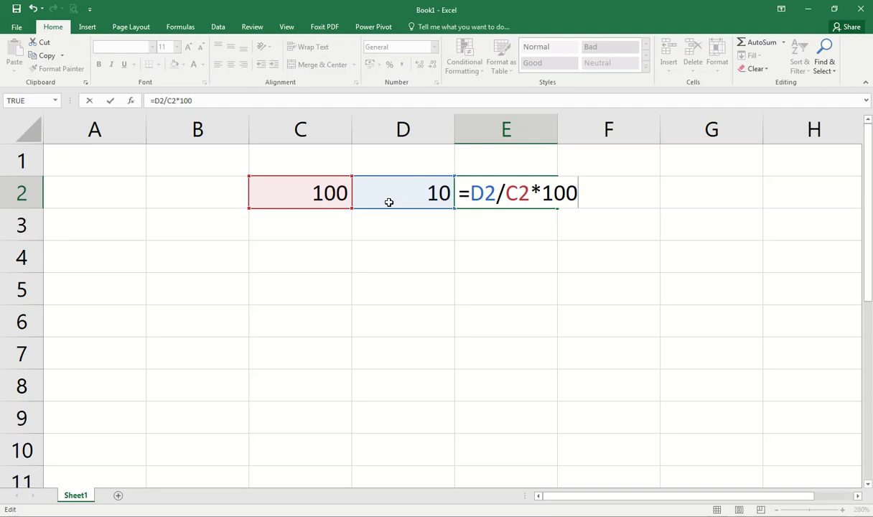
{"action": "key", "text": "Return"}
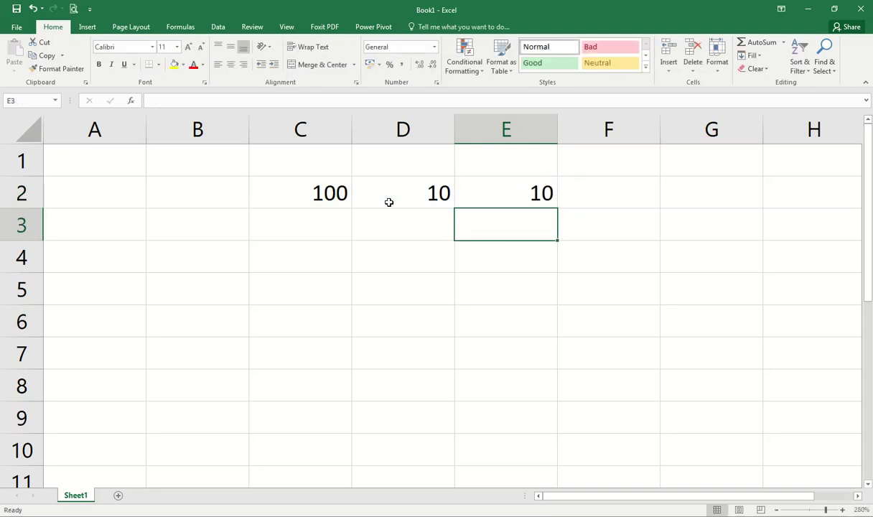
{"action": "key", "text": "Up"}
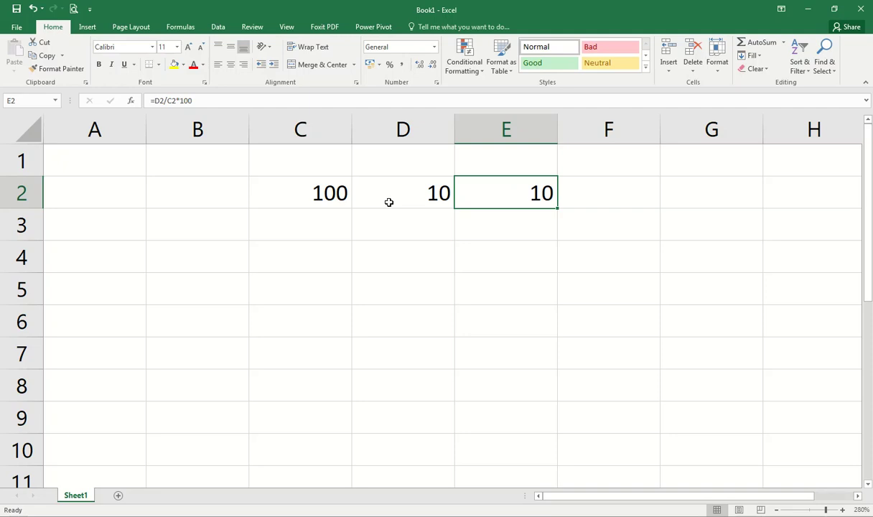
- Clear E2 and enter the formula =D2/C2 in it
{"action": "left_click", "coordinate": [395, 219]}
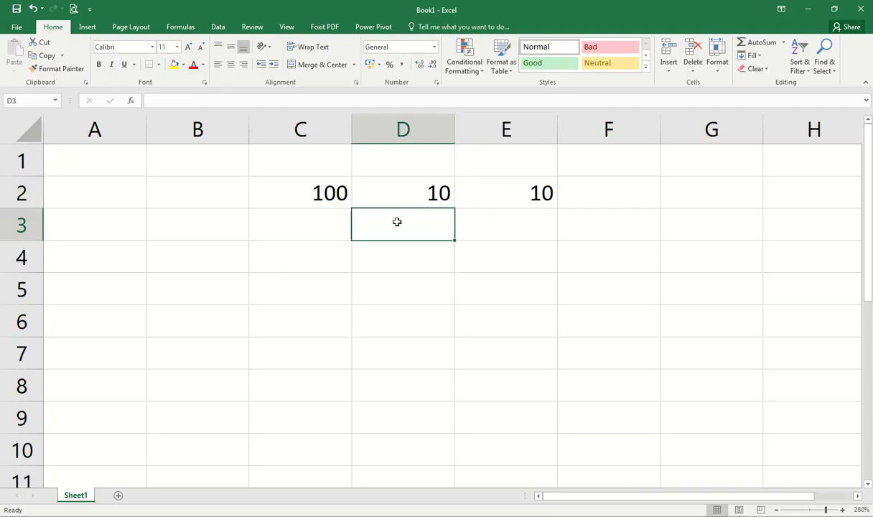
{"action": "left_click", "coordinate": [520, 191]}
{"action": "key", "text": "Delete"}
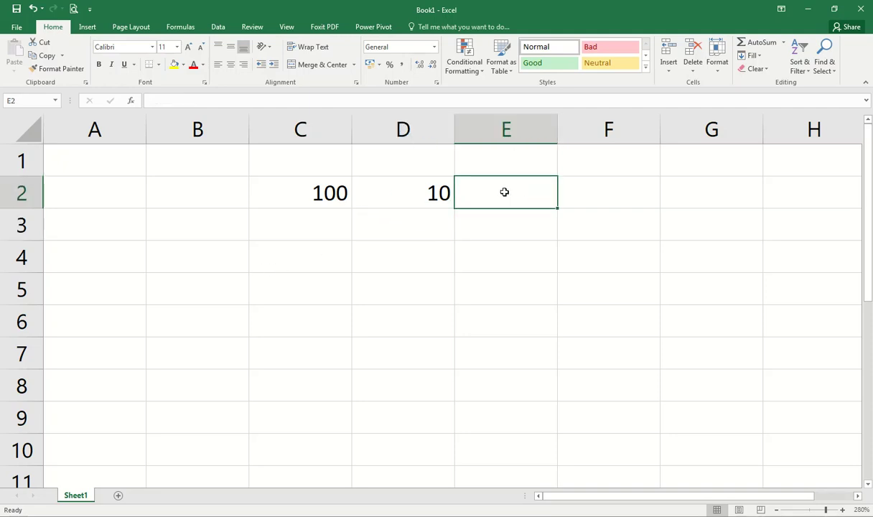
{"action": "type", "text": "="}
{"action": "key", "text": "Left"}
{"action": "key", "text": "Left"}
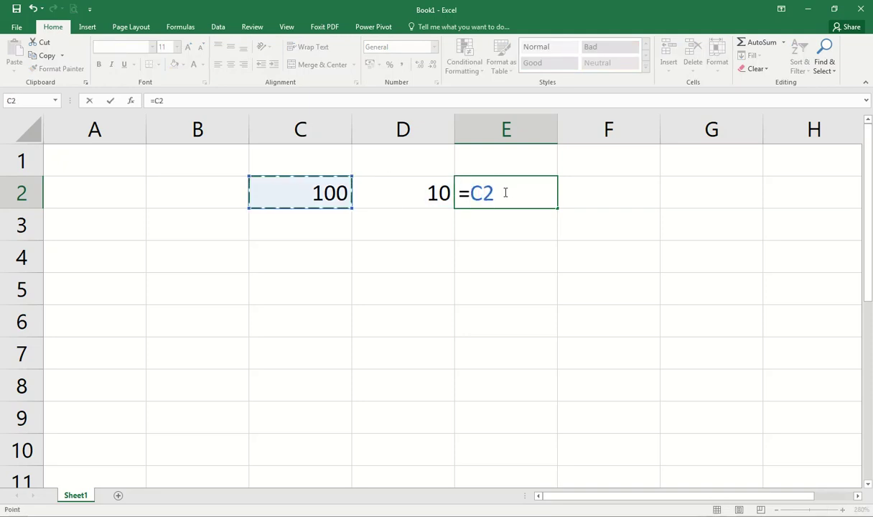
{"action": "key", "text": "Right"}
{"action": "type", "text": "/"}
{"action": "key", "text": "Left"}
{"action": "key", "text": "Left"}
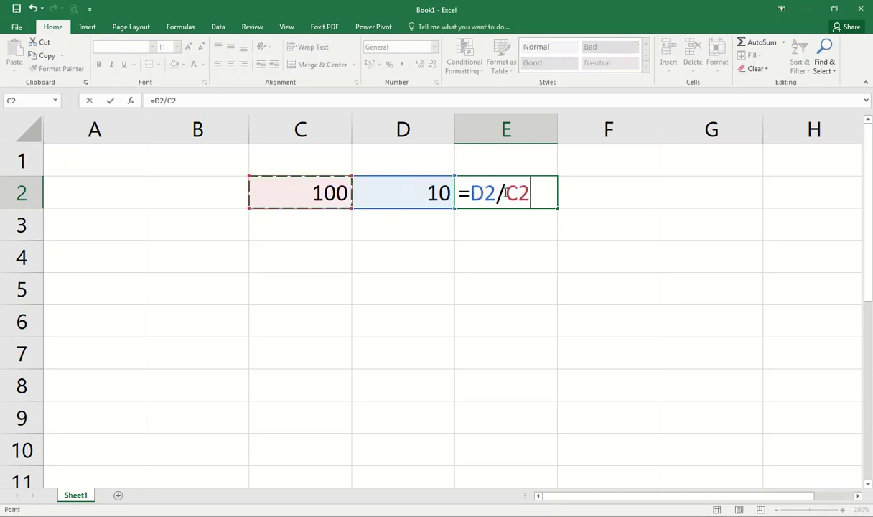
{"action": "key", "text": "Return"}
- Apply the Percentage number format to E2
{"action": "left_click", "coordinate": [503, 191]}
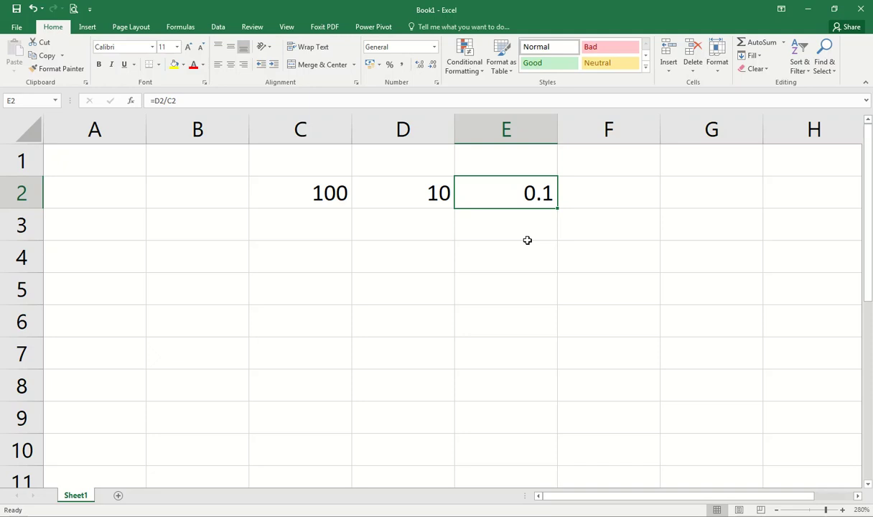
{"action": "left_click", "coordinate": [433, 47]}
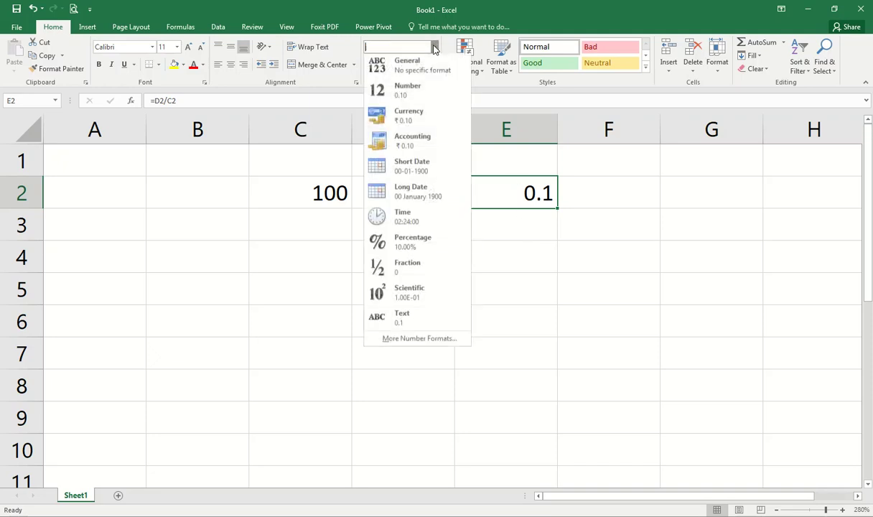
{"action": "left_click", "coordinate": [427, 242]}
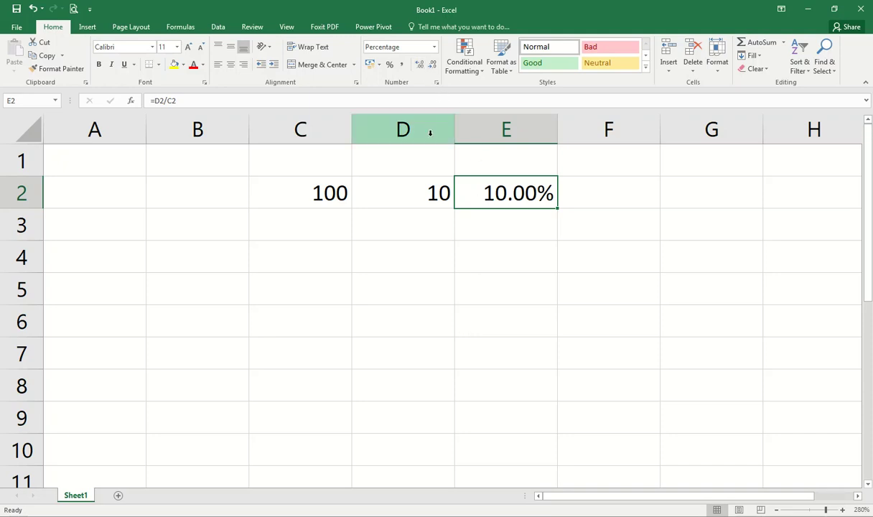
- Test the percentage formula by changing D2 to 9 and after that to 99
{"action": "left_click", "coordinate": [428, 196]}
{"action": "type", "text": "9"}
{"action": "key", "text": "Return"}
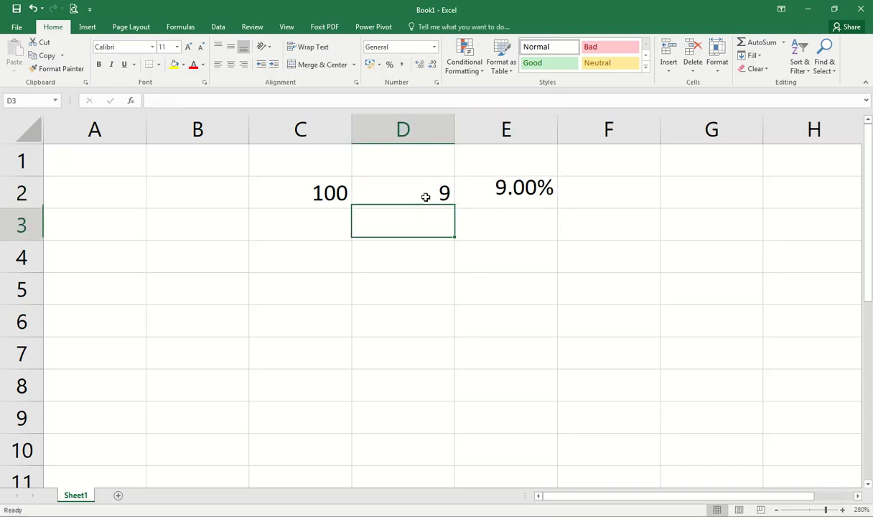
{"action": "double_click", "coordinate": [427, 199]}
{"action": "type", "text": "9"}
{"action": "key", "text": "Return"}
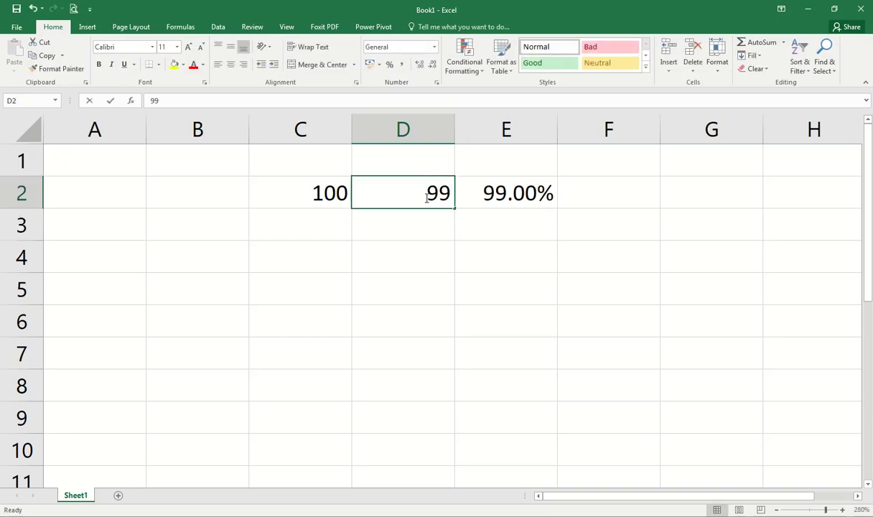
- Change the value in D2 to 85.5
{"action": "double_click", "coordinate": [426, 198]}
{"action": "key", "text": "BackSpace"}
{"action": "key", "text": "BackSpace"}
{"action": "type", "text": "85.5"}
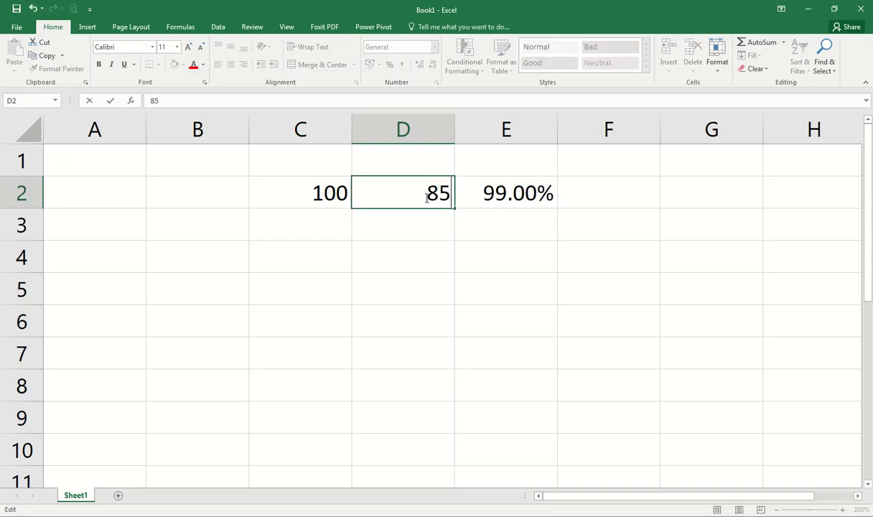
{"action": "key", "text": "Return"}
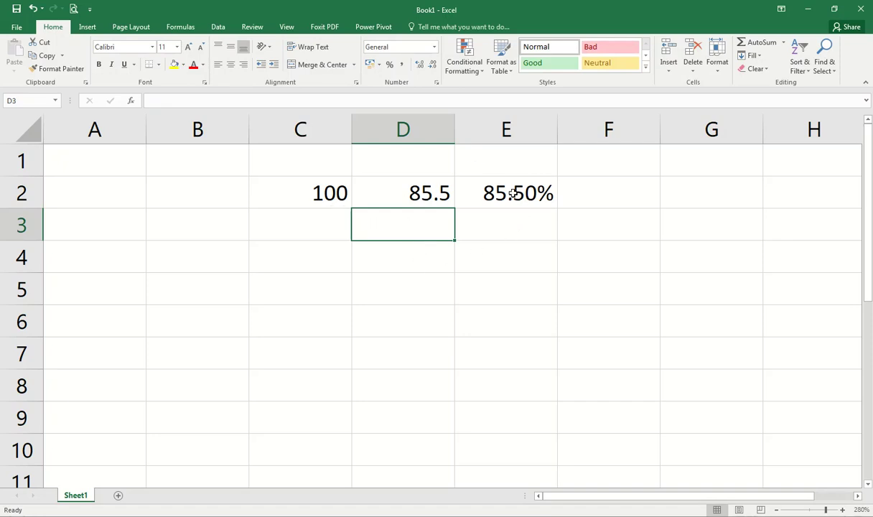
{"action": "left_click", "coordinate": [265, 194]}
{"action": "left_click_drag", "start_coordinate": [284, 215], "coordinate": [560, 221]}
{"action": "left_click", "coordinate": [526, 218]}
{"action": "left_click_drag", "start_coordinate": [336, 230], "coordinate": [492, 216]}
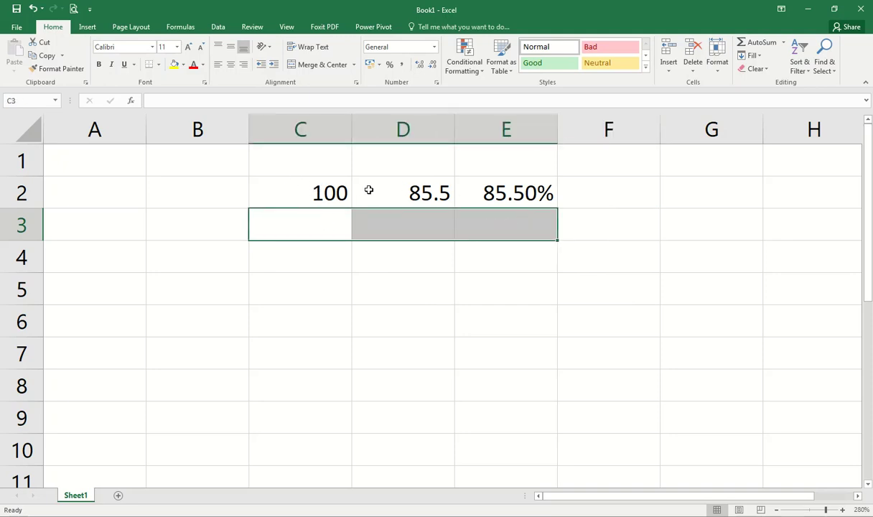
- Copy the values and percentage formula in C2:E2 to row 3, starting at C3
{"action": "left_click_drag", "start_coordinate": [346, 203], "coordinate": [502, 186]}
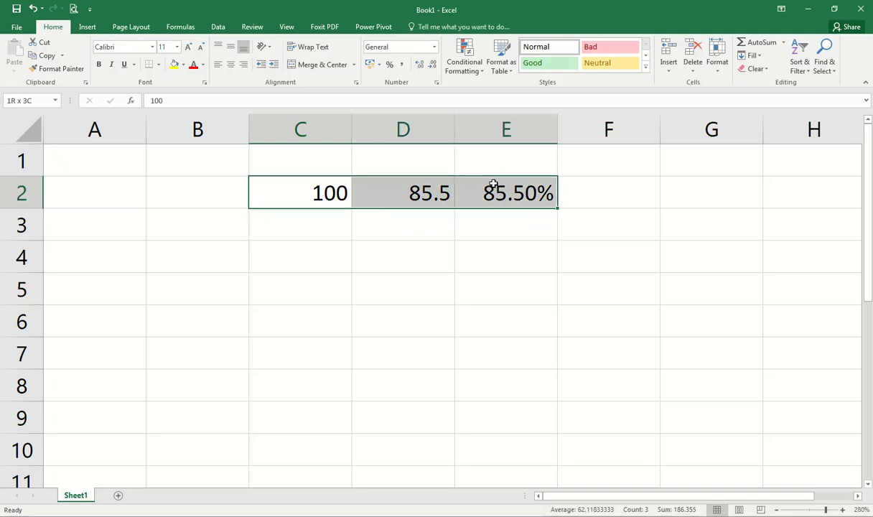
{"action": "key", "text": "ctrl+c"}
{"action": "left_click", "coordinate": [326, 226]}
{"action": "key", "text": "ctrl+v"}
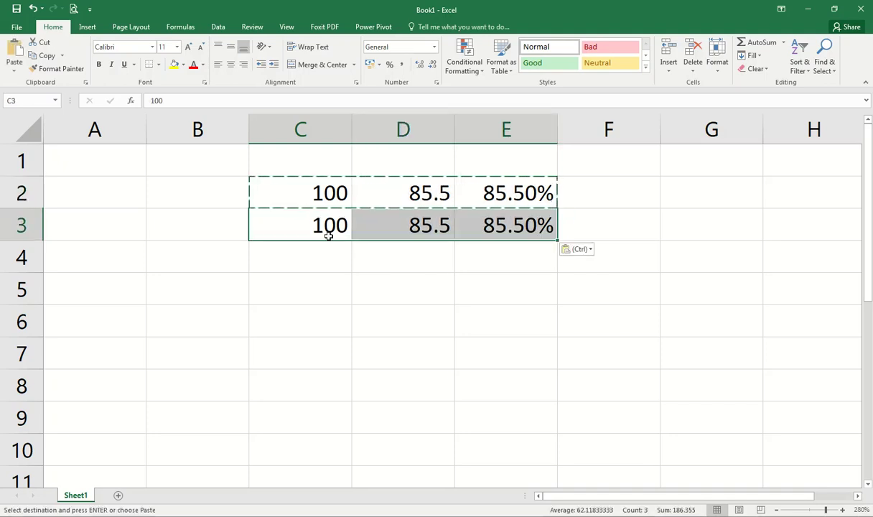
{"action": "key", "text": "Escape"}
{"action": "key", "text": "Delete"}
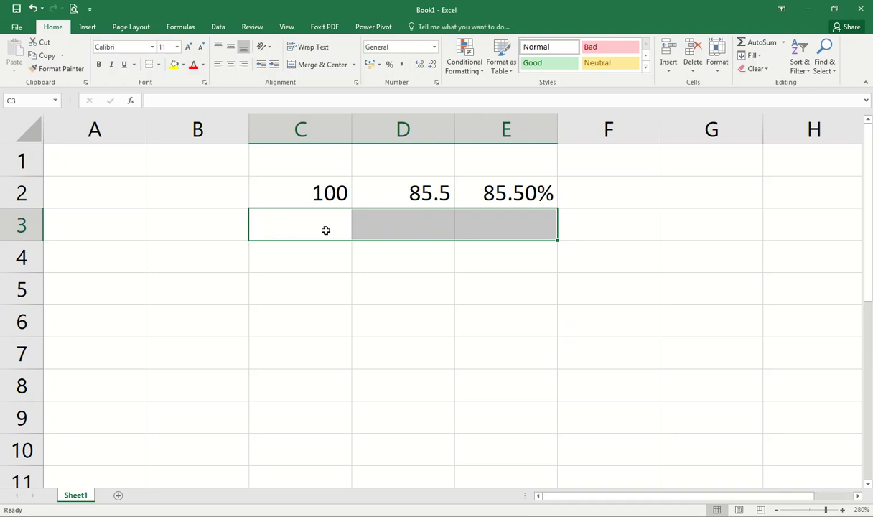
{"action": "key", "text": "ctrl+v"}
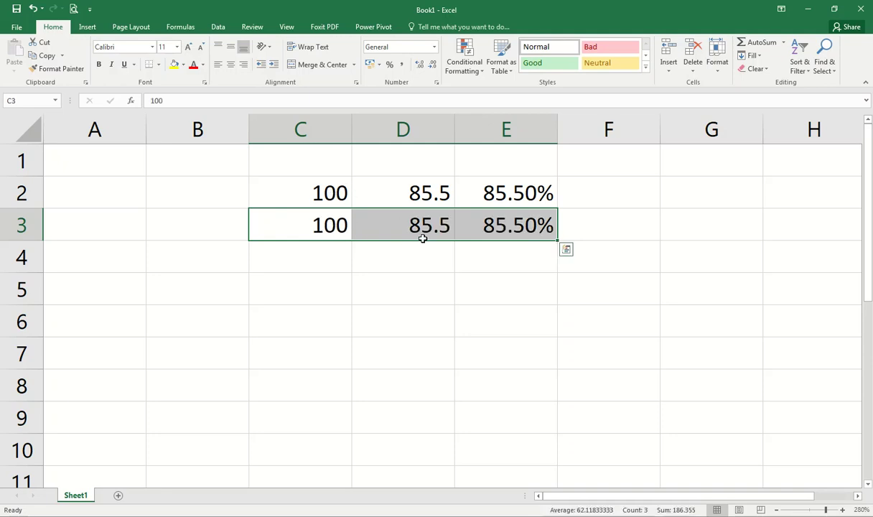
- Change the row 3 values to 50 in C3 and 24 in D3
{"action": "left_click", "coordinate": [316, 231]}
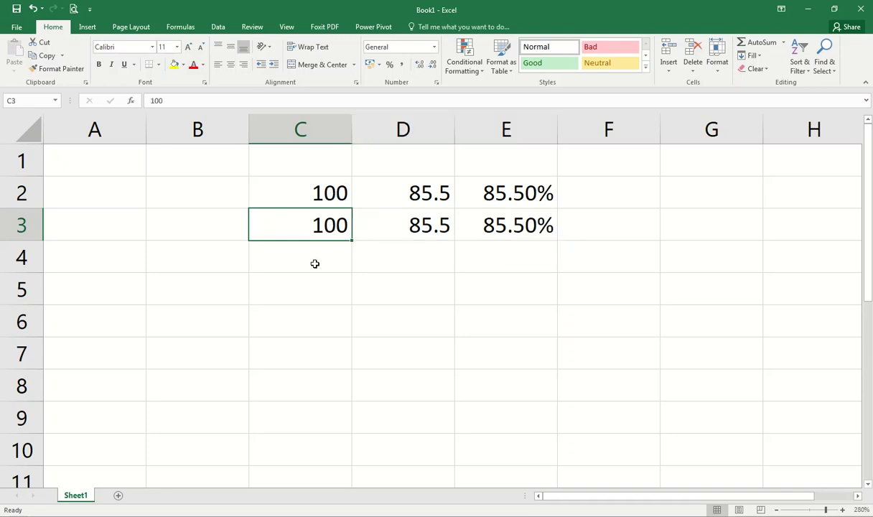
{"action": "type", "text": "50"}
{"action": "key", "text": "Tab"}
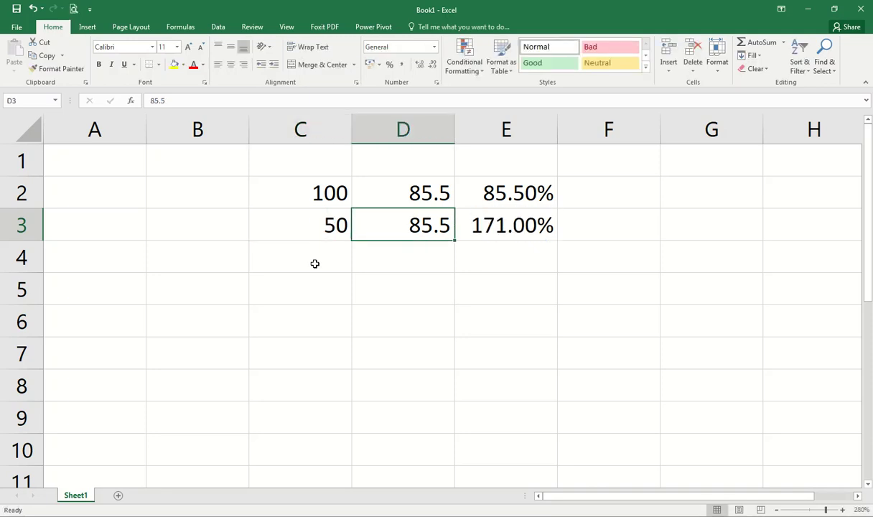
{"action": "type", "text": "24"}
{"action": "key", "text": "Return"}
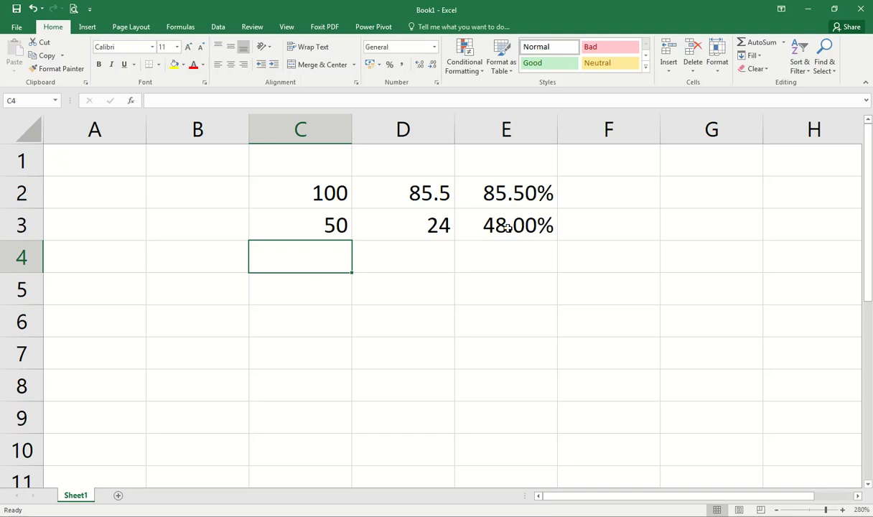
{"action": "left_click", "coordinate": [284, 195]}
{"action": "left_click", "coordinate": [371, 199]}
{"action": "key", "text": "Left"}
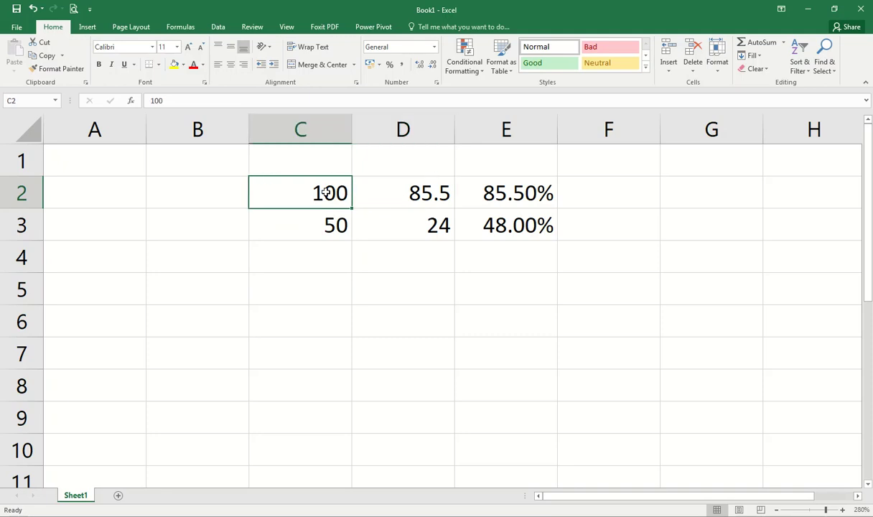
{"action": "left_click", "coordinate": [419, 218]}
- Replace the row 3 values with 547 in C3 and 128 in D3
{"action": "left_click", "coordinate": [327, 228]}
{"action": "type", "text": "547"}
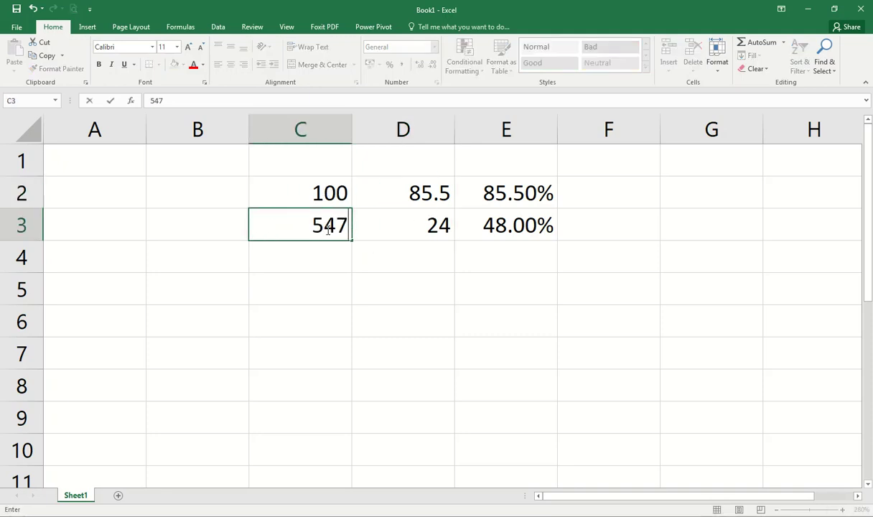
{"action": "key", "text": "Tab"}
{"action": "type", "text": "128"}
{"action": "key", "text": "Tab"}
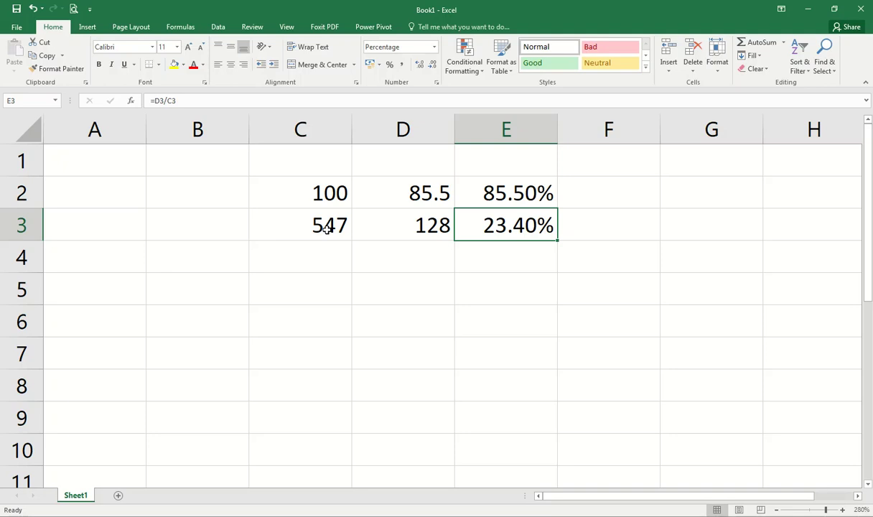
{"action": "left_click", "coordinate": [522, 127]}
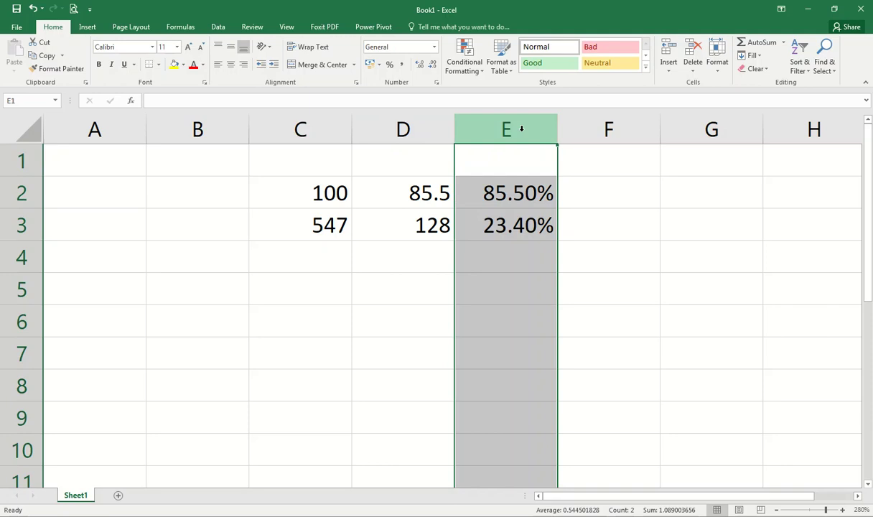
{"action": "left_click", "coordinate": [433, 46]}
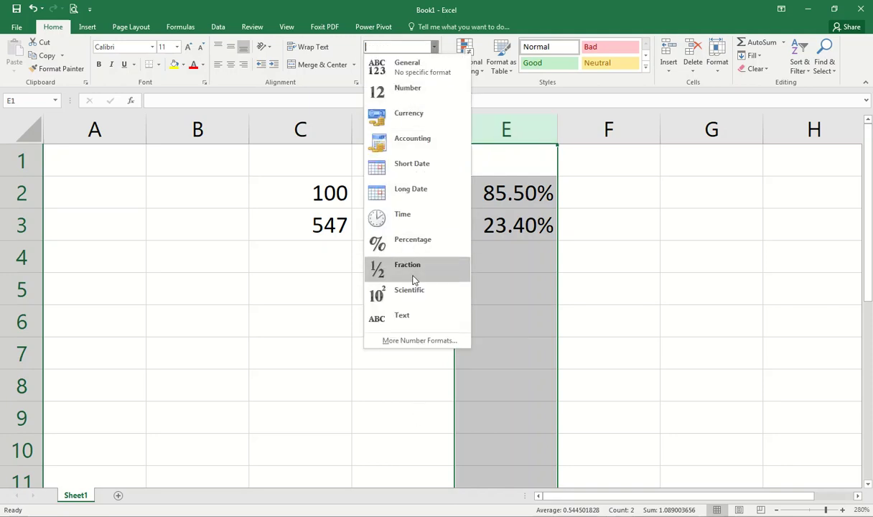
{"action": "left_click", "coordinate": [517, 245]}
{"action": "left_click", "coordinate": [503, 252]}
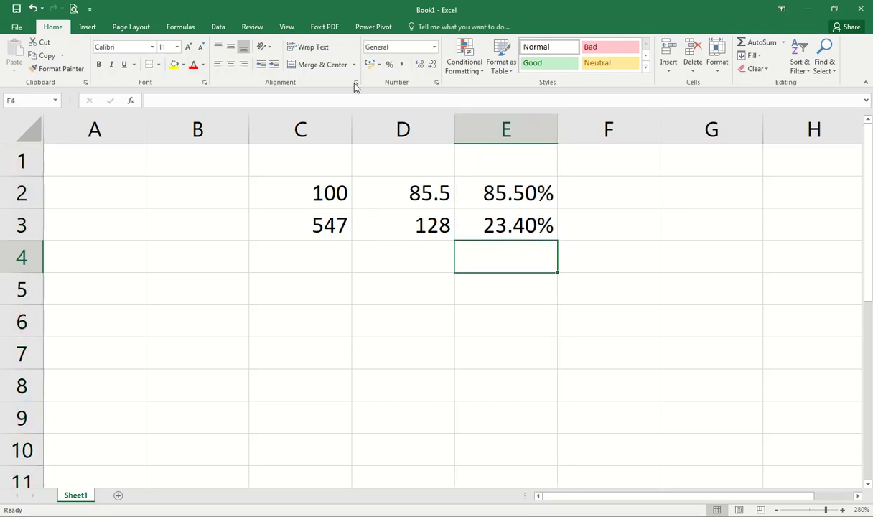
{"action": "left_click", "coordinate": [434, 46]}
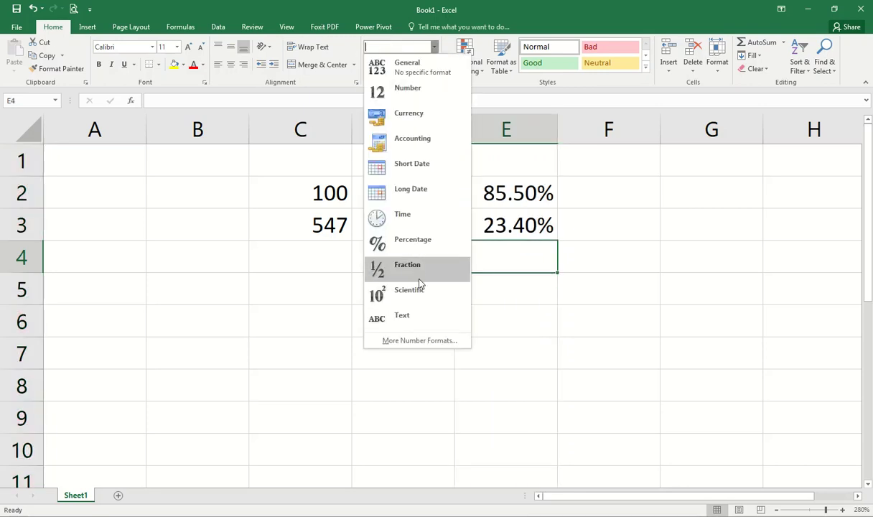
{"action": "left_click", "coordinate": [530, 289]}
{"action": "left_click", "coordinate": [417, 286]}
- Enter 1.5 in both C5 and D5
{"action": "left_click", "coordinate": [326, 286]}
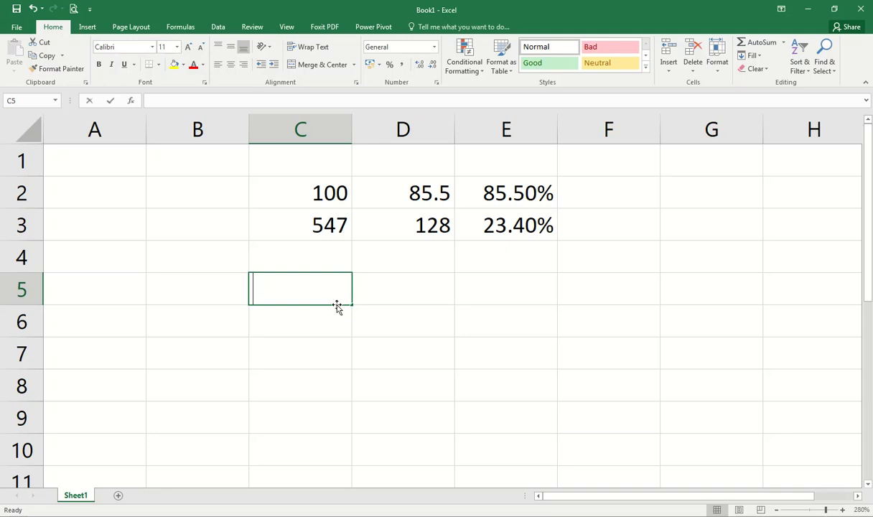
{"action": "type", "text": "1.5"}
{"action": "key", "text": "Return"}
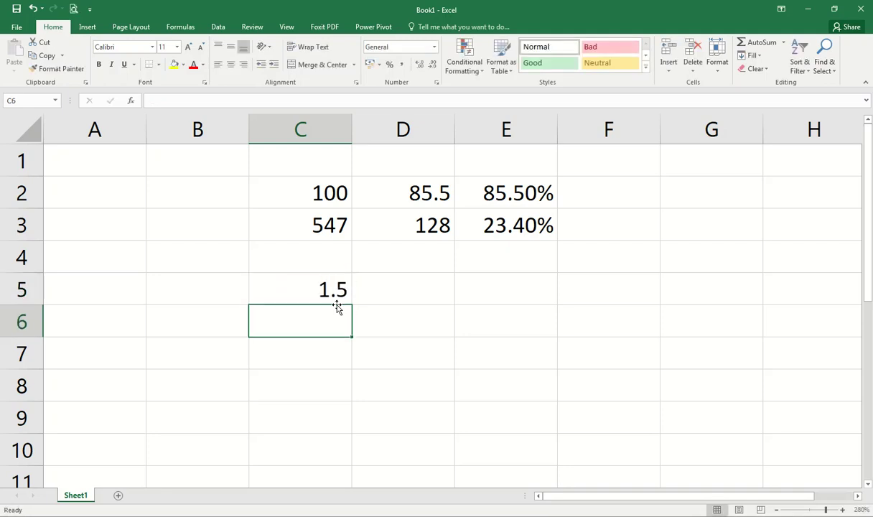
{"action": "left_click", "coordinate": [317, 286]}
{"action": "left_click_drag", "start_coordinate": [320, 279], "coordinate": [400, 299]}
{"action": "left_click", "coordinate": [400, 298]}
{"action": "type", "text": "1.5"}
{"action": "key", "text": "Return"}
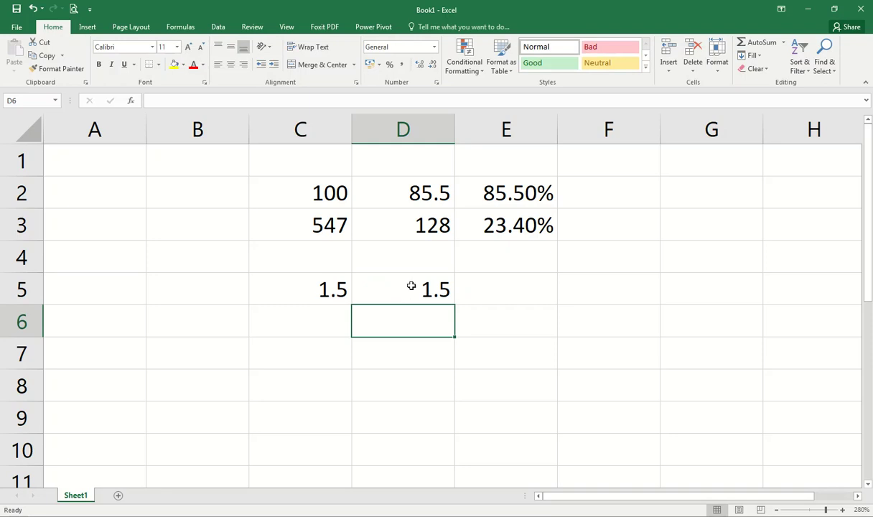
- Format the value in D5 as Fraction
{"action": "left_click", "coordinate": [411, 285]}
{"action": "left_click", "coordinate": [433, 47]}
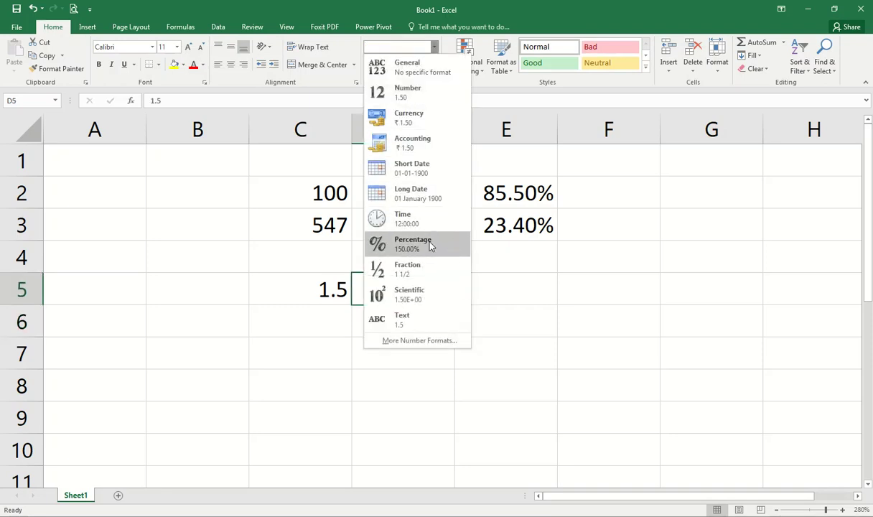
{"action": "left_click", "coordinate": [423, 269]}
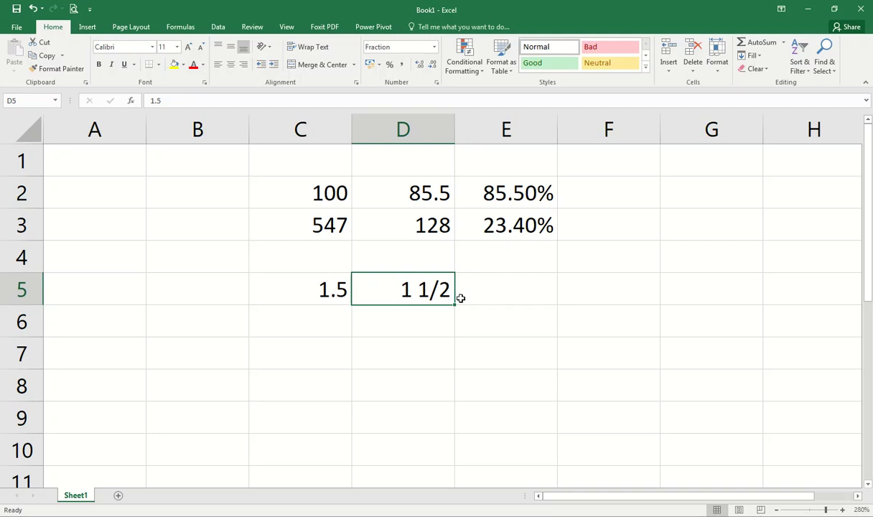
- Enter the formula =1/2 in E5 beside the fraction
{"action": "left_click", "coordinate": [501, 297]}
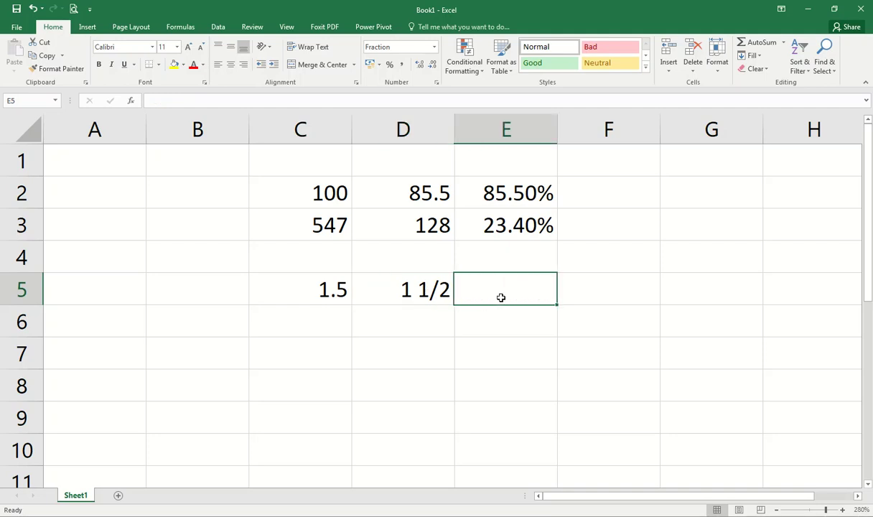
{"action": "type", "text": "=1/2"}
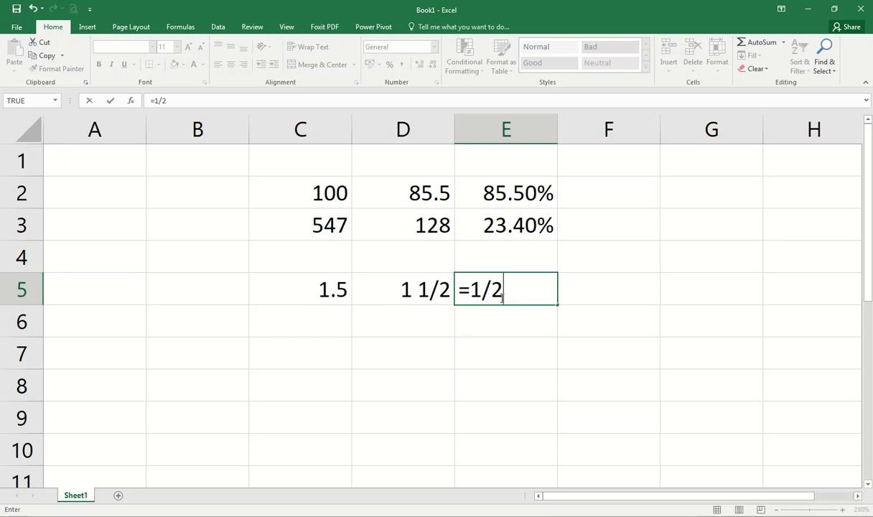
{"action": "key", "text": "Return"}
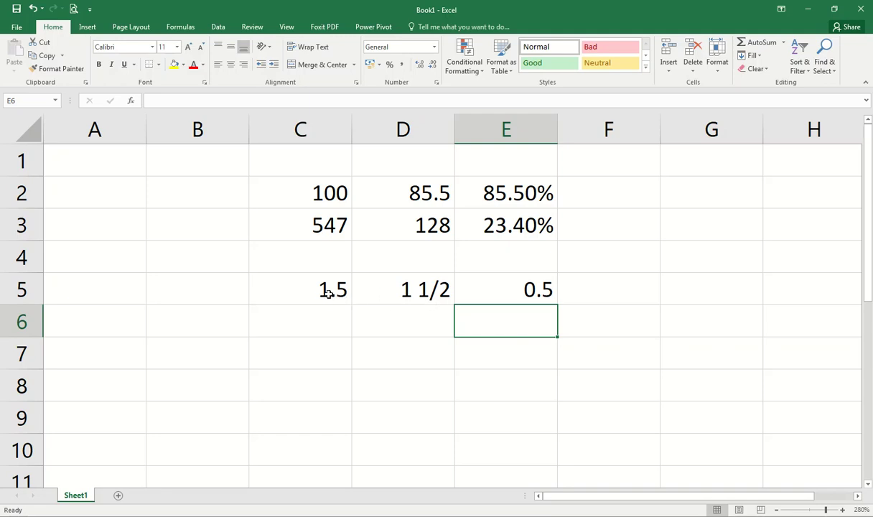
- Enter 1.9 in D6 and format the cell as Fraction
{"action": "left_click", "coordinate": [331, 313]}
{"action": "left_click", "coordinate": [415, 327]}
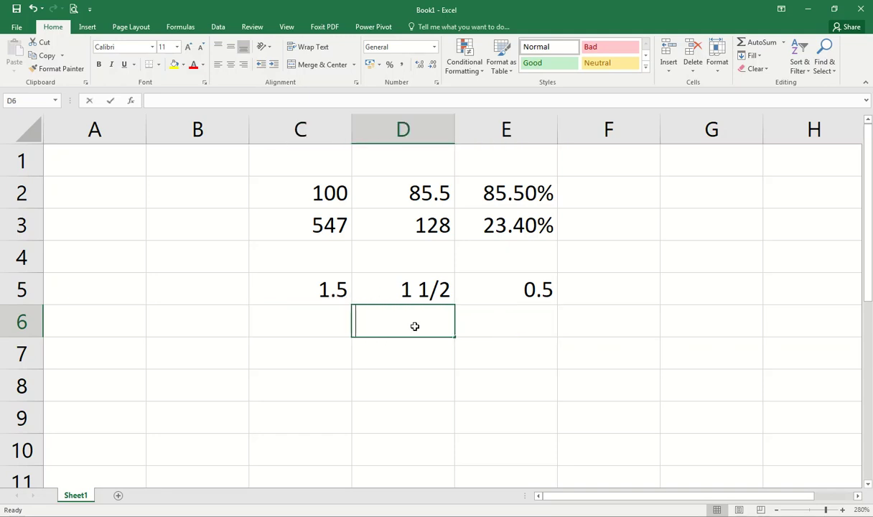
{"action": "type", "text": "1.9"}
{"action": "key", "text": "Return"}
{"action": "left_click", "coordinate": [414, 326]}
{"action": "left_click", "coordinate": [435, 48]}
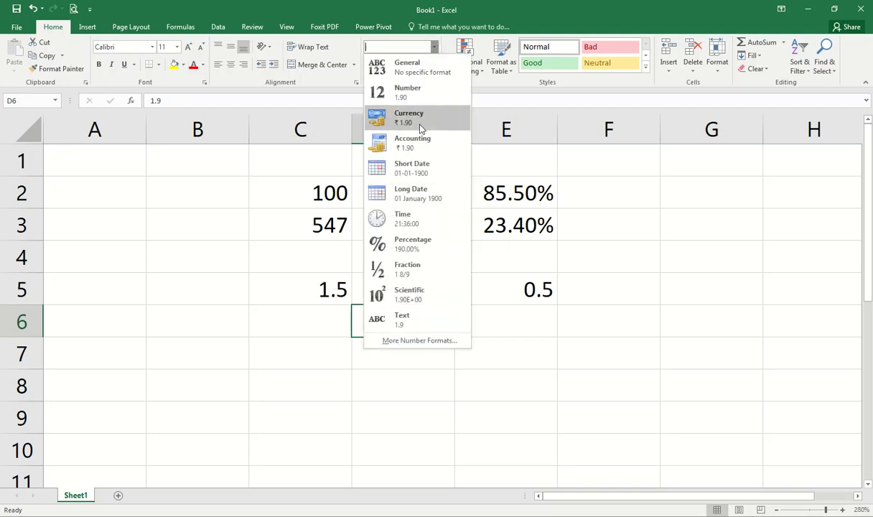
{"action": "left_click", "coordinate": [422, 266]}
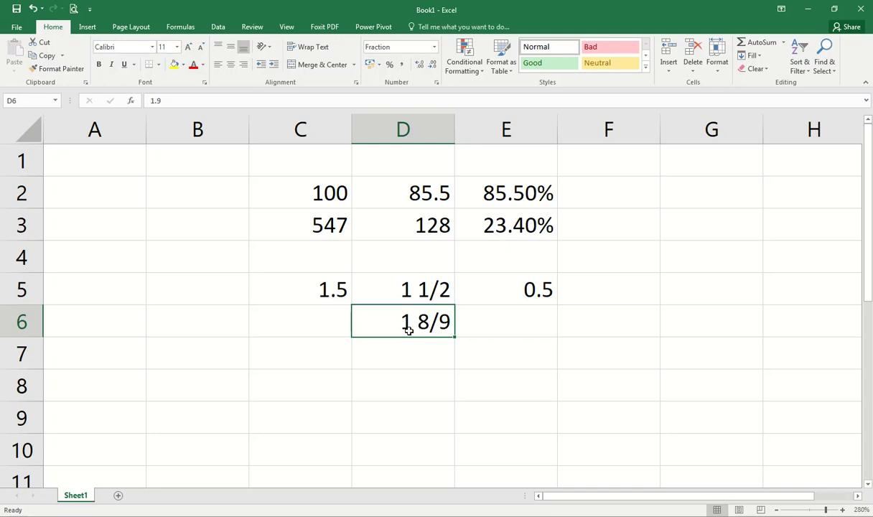
- Enter the formula =8/9 in E6
{"action": "left_click", "coordinate": [487, 324]}
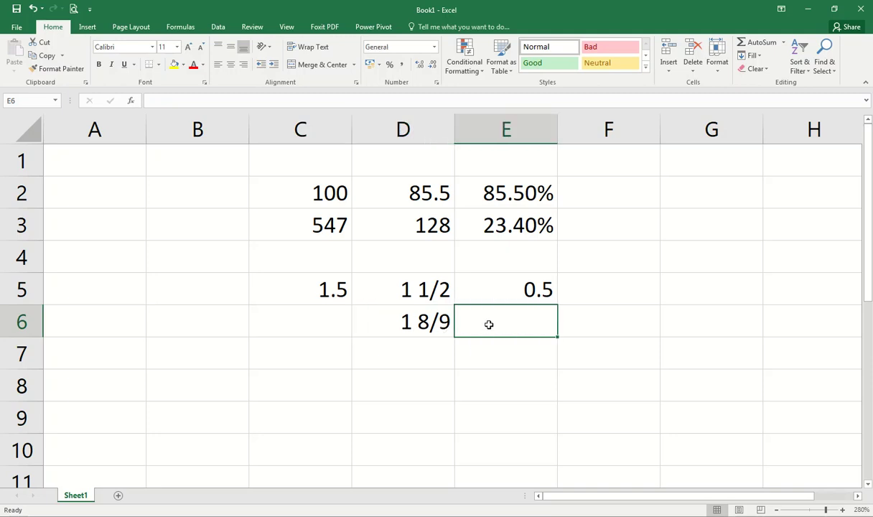
{"action": "type", "text": "=/"}
{"action": "key", "text": "BackSpace"}
{"action": "type", "text": "8/9"}
{"action": "key", "text": "Return"}
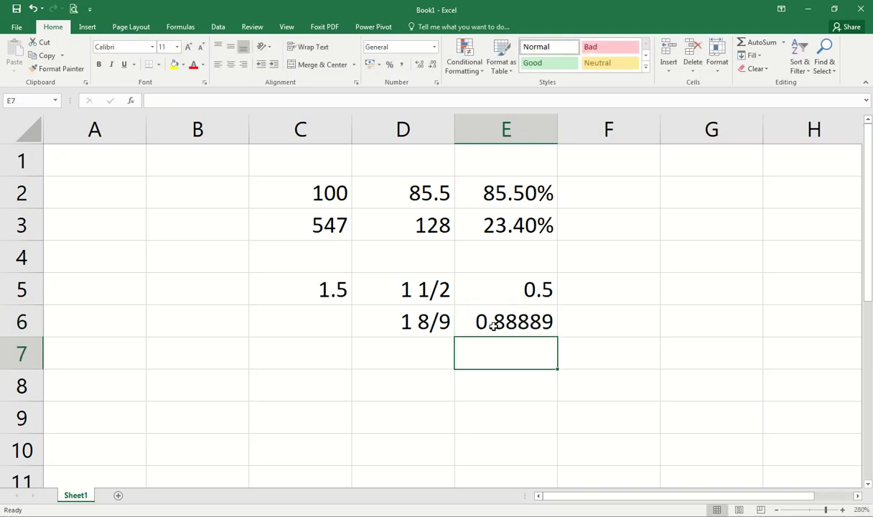
- Decrease the displayed decimals of E6 to one decimal place
{"action": "left_click", "coordinate": [488, 318]}
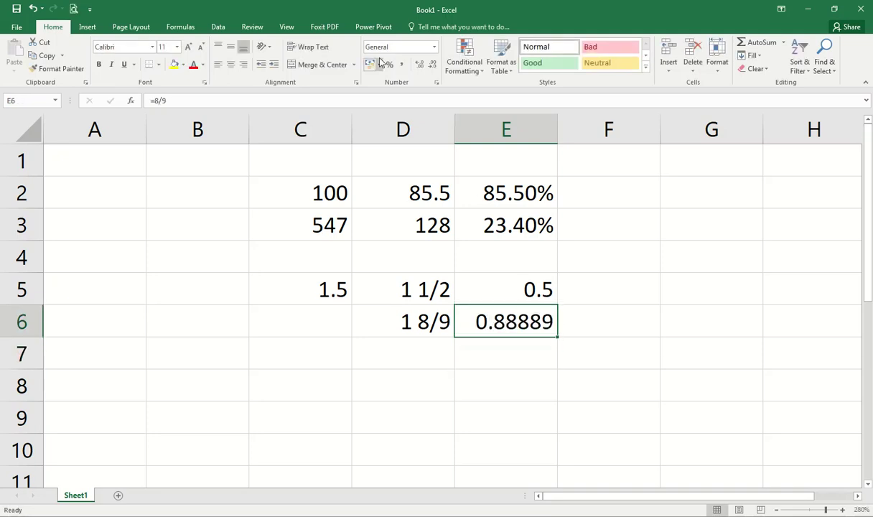
{"action": "left_click", "coordinate": [433, 65]}
{"action": "left_click", "coordinate": [433, 65]}
{"action": "left_click", "coordinate": [433, 66]}
{"action": "left_click", "coordinate": [433, 66]}
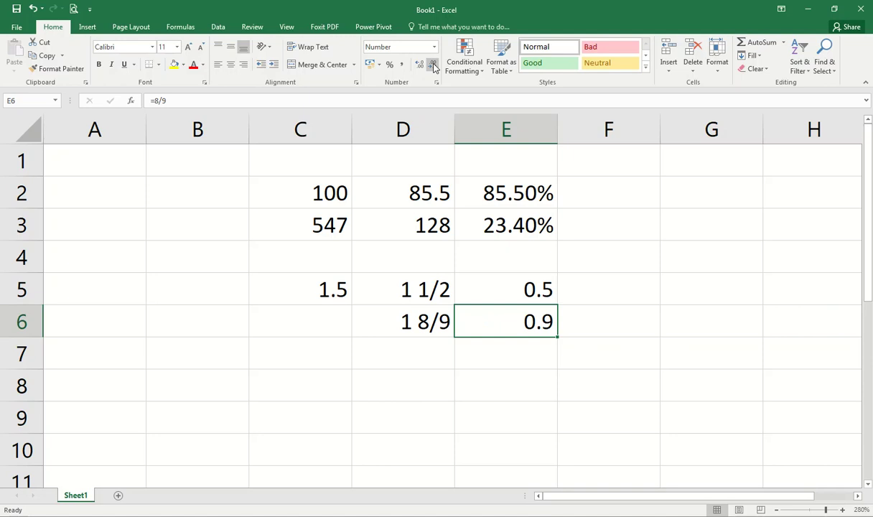
- Enter 1.9 in C6 beside its fraction
{"action": "left_click", "coordinate": [336, 323]}
{"action": "type", "text": "1.9"}
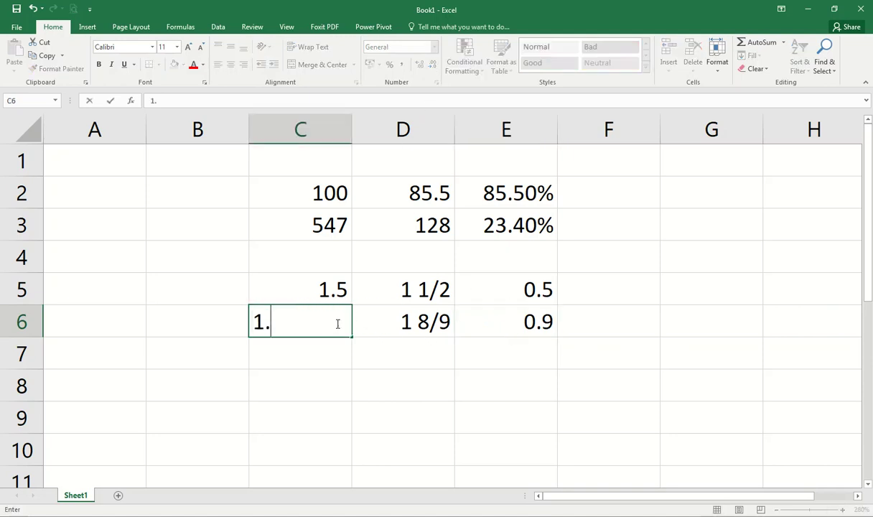
{"action": "key", "text": "Return"}
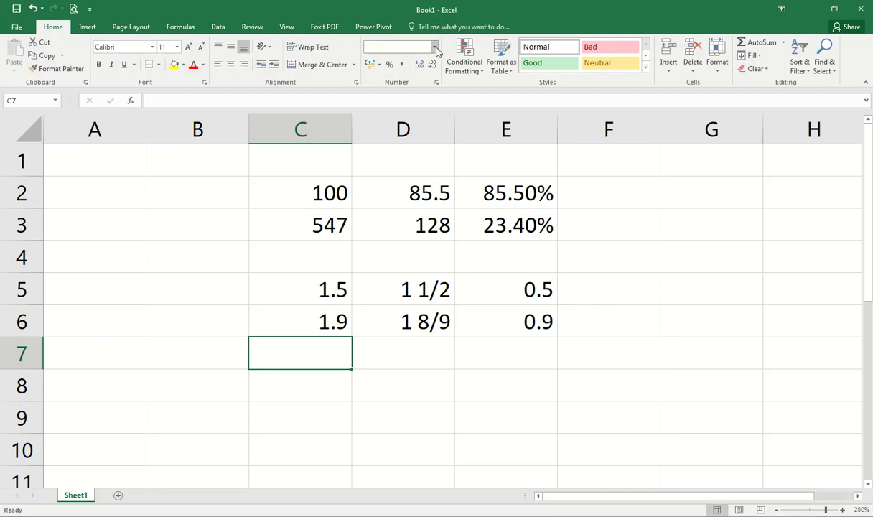
{"action": "left_click", "coordinate": [435, 47]}
{"action": "left_click", "coordinate": [562, 374]}
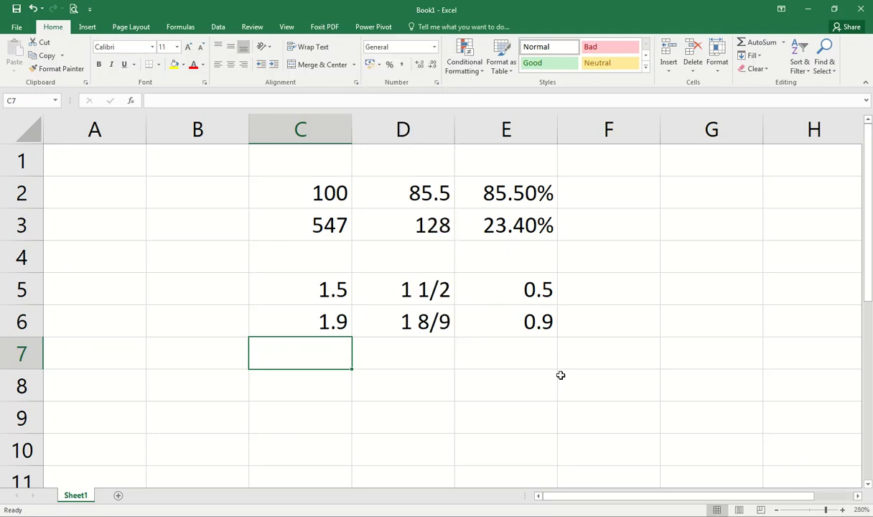
{"action": "left_click", "coordinate": [413, 382]}
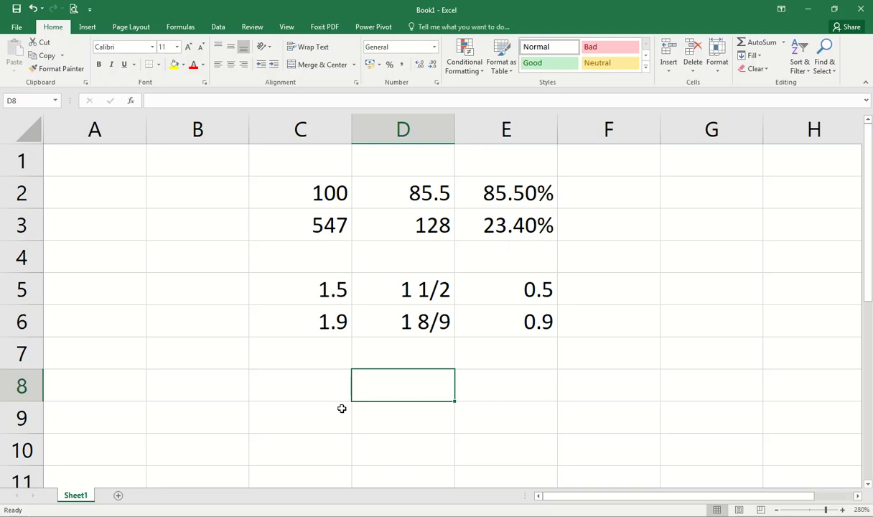
{"action": "type", "text": "123"}
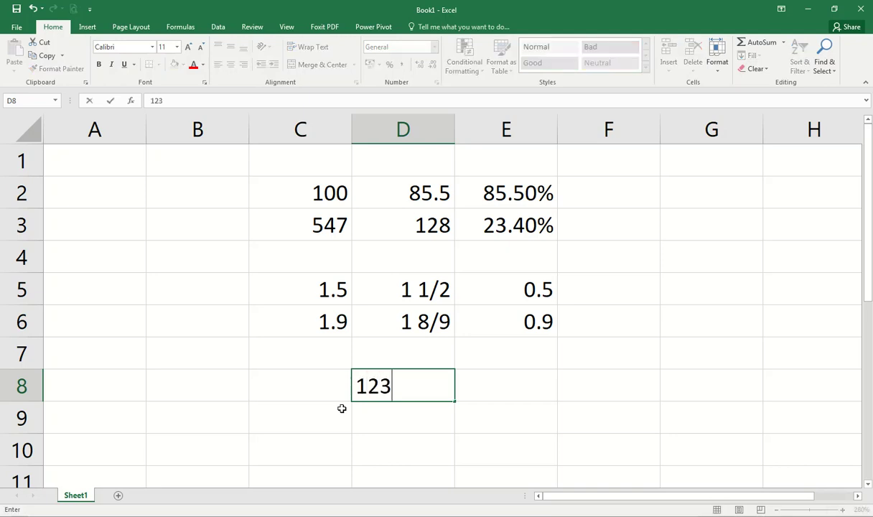
{"action": "type", "text": "456789012"}
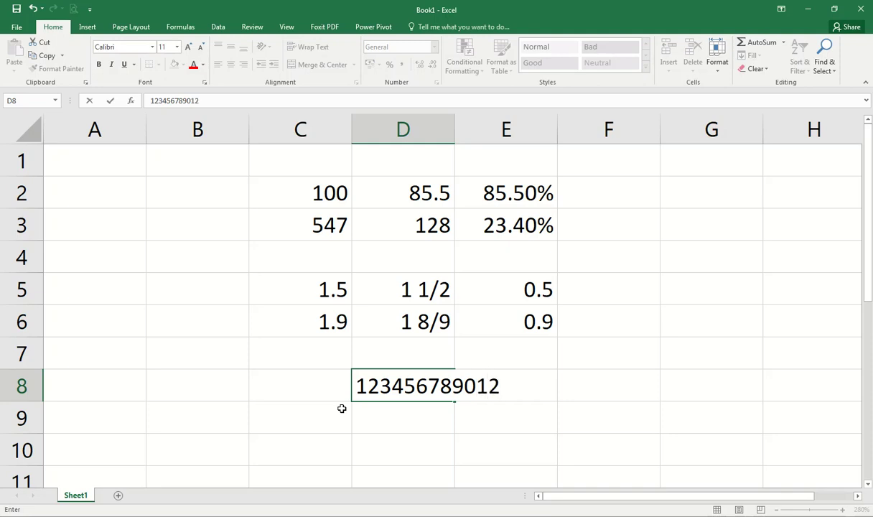
{"action": "key", "text": "Return"}
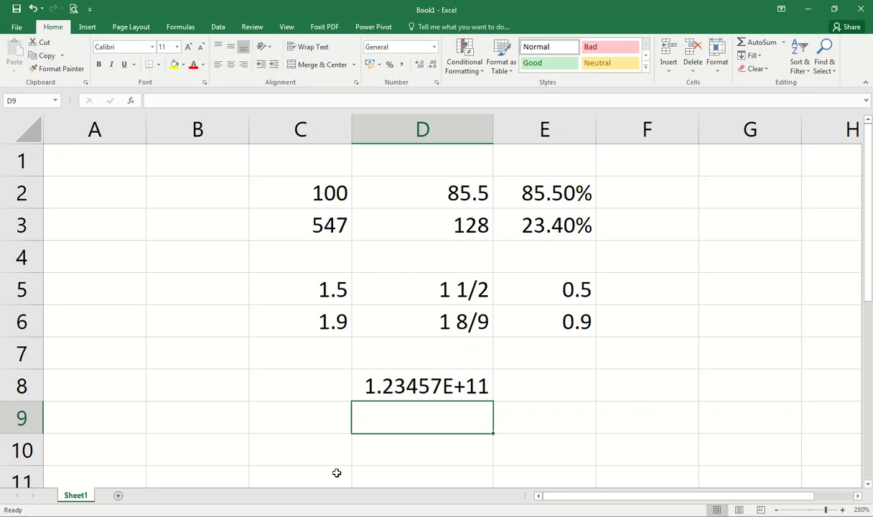
{"action": "type", "text": "244987213132"}
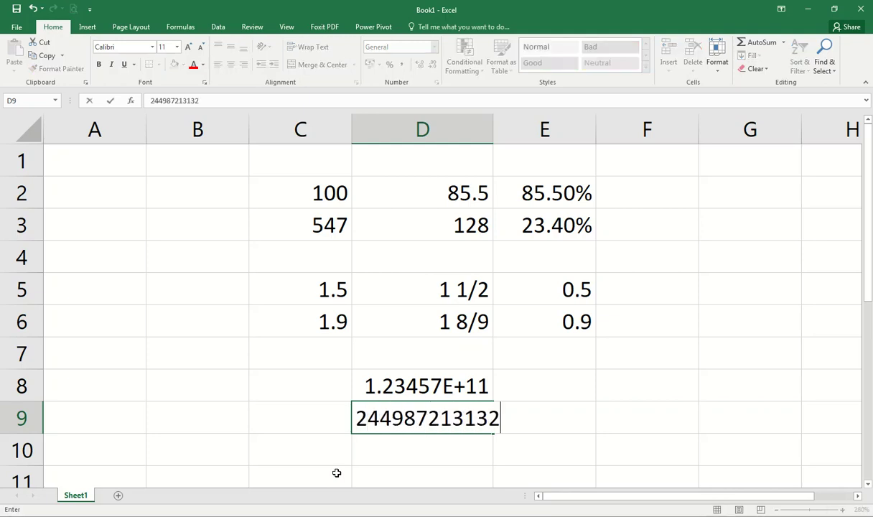
{"action": "type", "text": "1311184"}
{"action": "key", "text": "Return"}
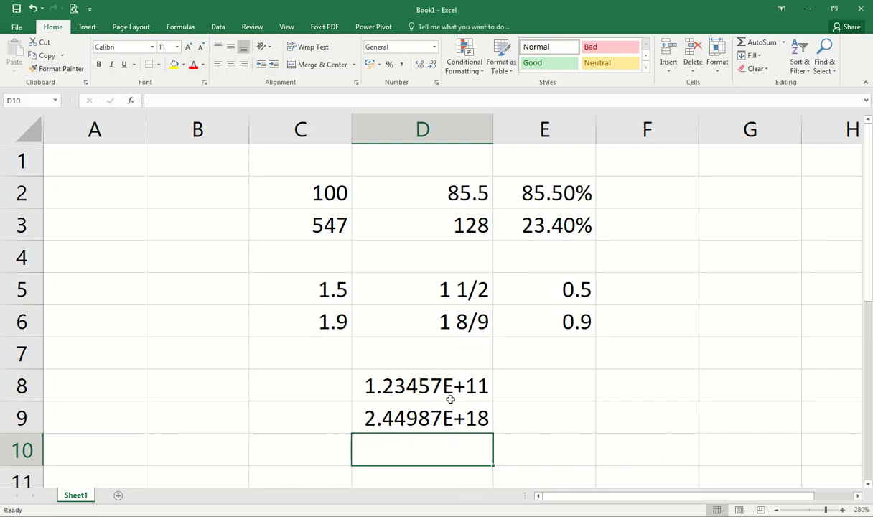
- Enter 12345 in G2 and format the cell as Scientific
{"action": "left_click", "coordinate": [710, 201]}
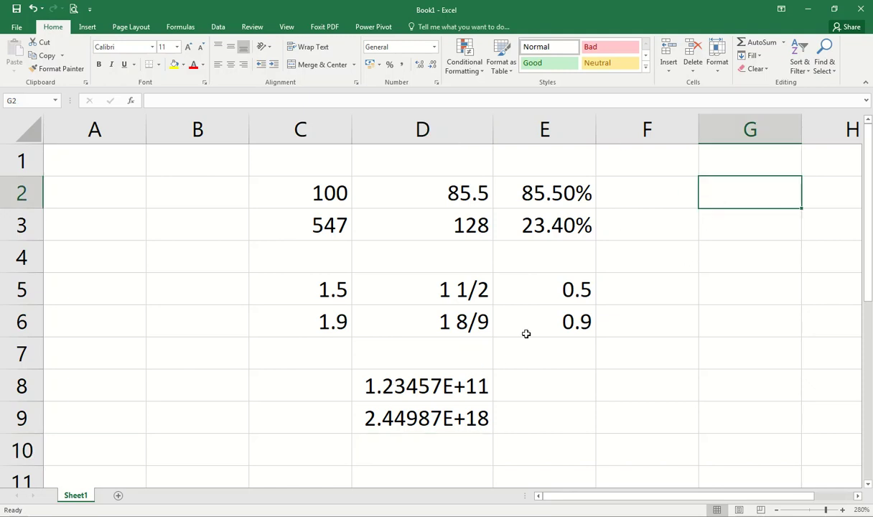
{"action": "left_click", "coordinate": [433, 47]}
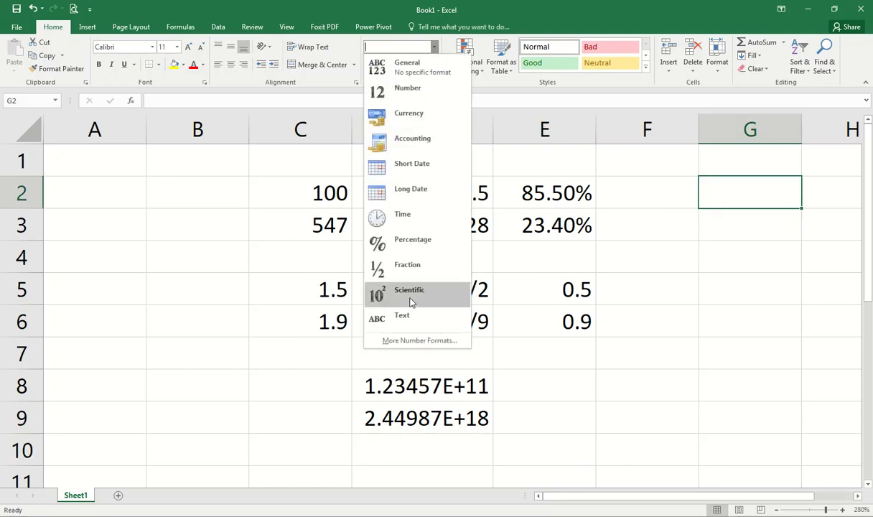
{"action": "left_click", "coordinate": [732, 203]}
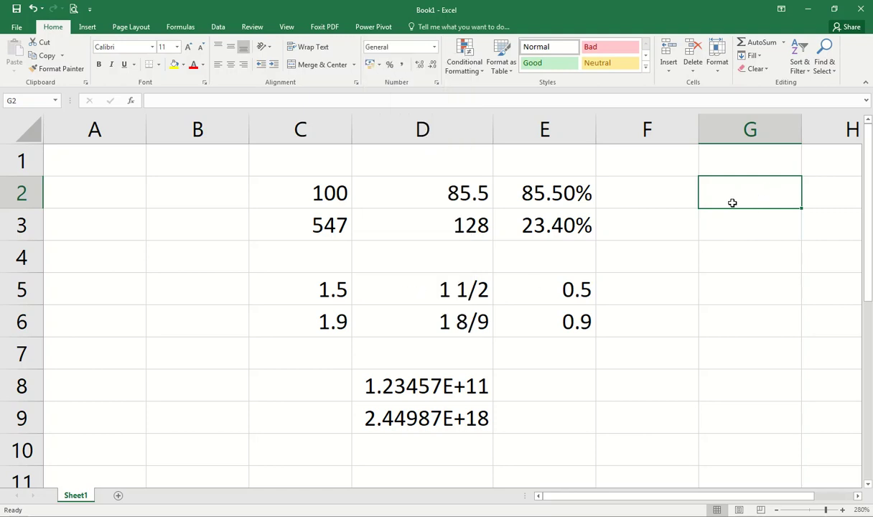
{"action": "type", "text": "12345"}
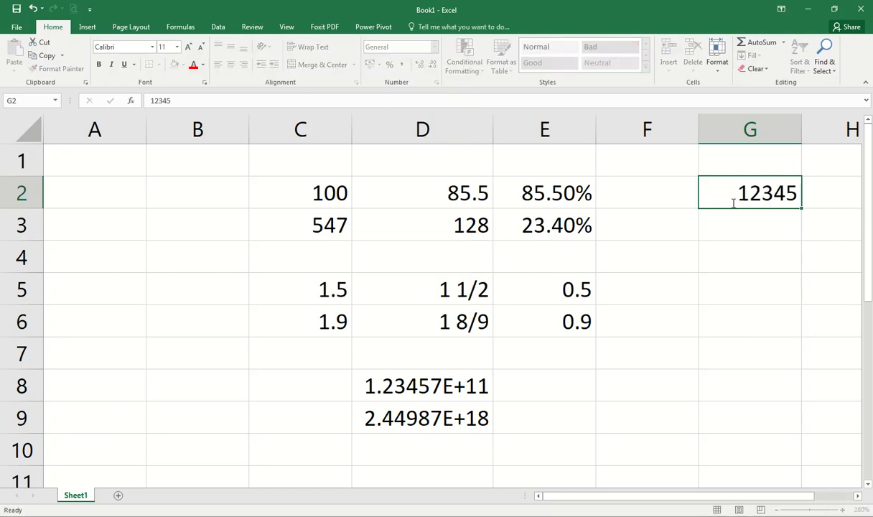
{"action": "key", "text": "Return"}
{"action": "left_click", "coordinate": [732, 203]}
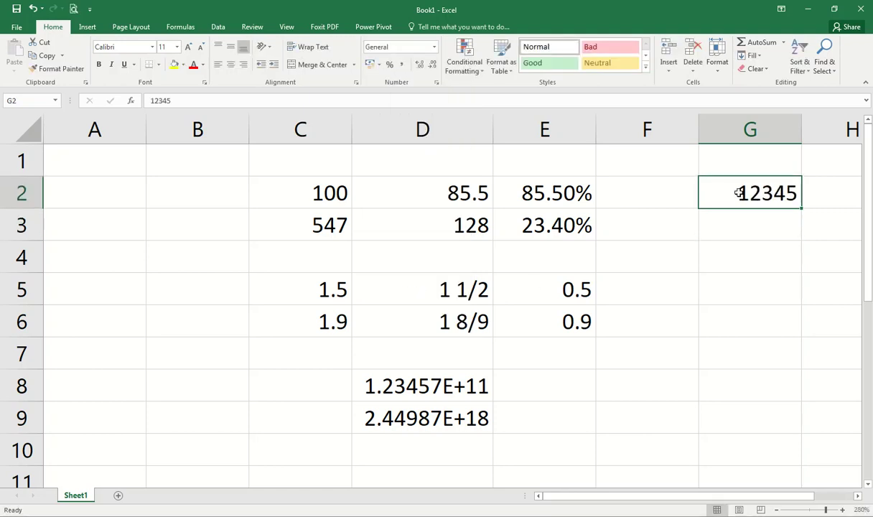
{"action": "left_click", "coordinate": [434, 47]}
{"action": "left_click", "coordinate": [433, 295]}
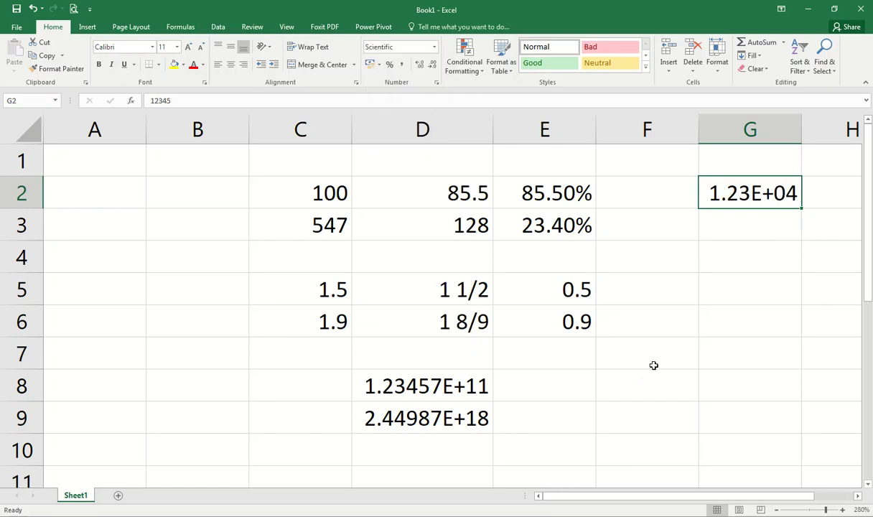
- Replace the value in G2 with 555555
{"action": "type", "text": "555555"}
{"action": "key", "text": "Return"}
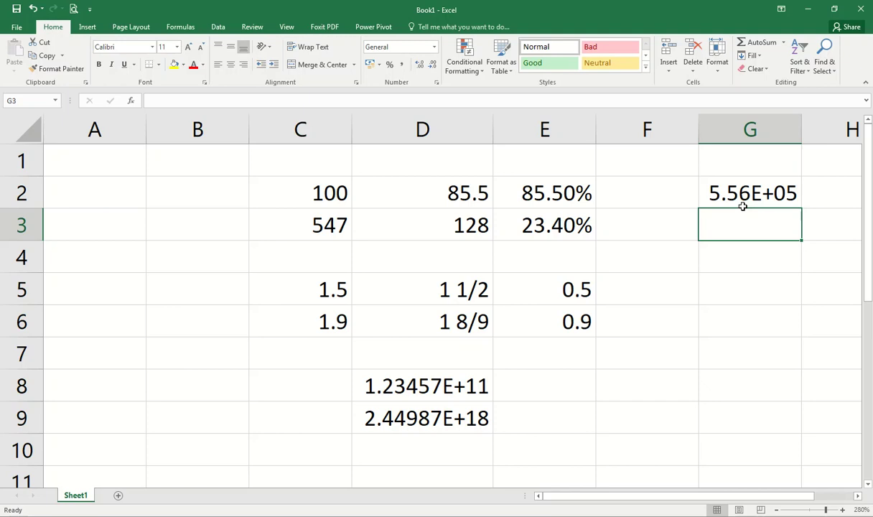
- Check the full value stored in G2 and widen column G
{"action": "left_click", "coordinate": [790, 196]}
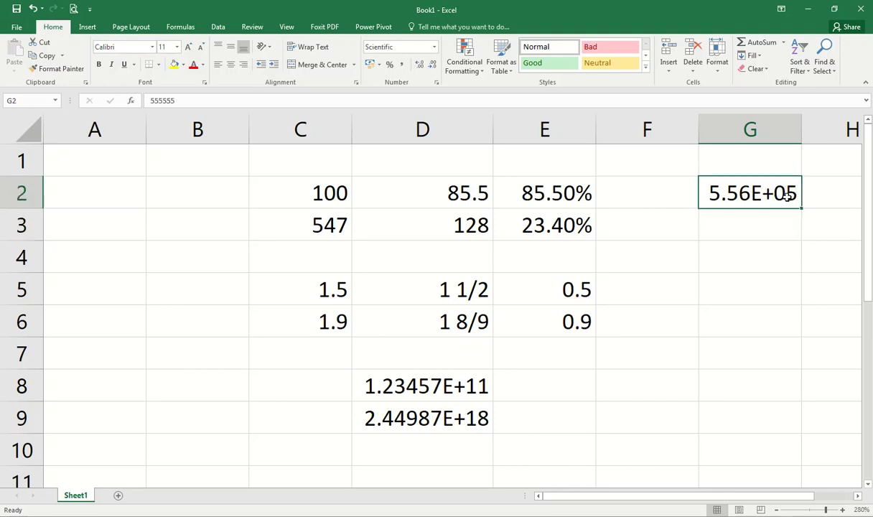
{"action": "double_click", "coordinate": [787, 195]}
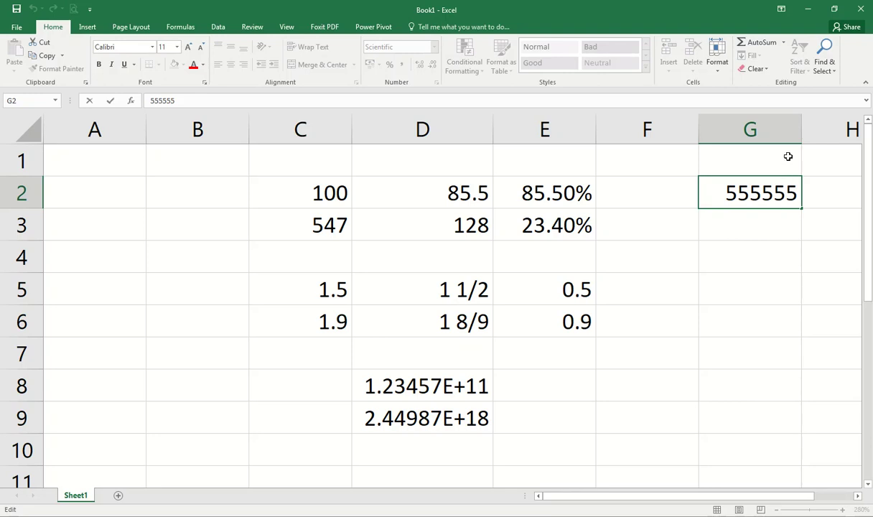
{"action": "key", "text": "Escape"}
{"action": "left_click_drag", "start_coordinate": [803, 129], "coordinate": [834, 129]}
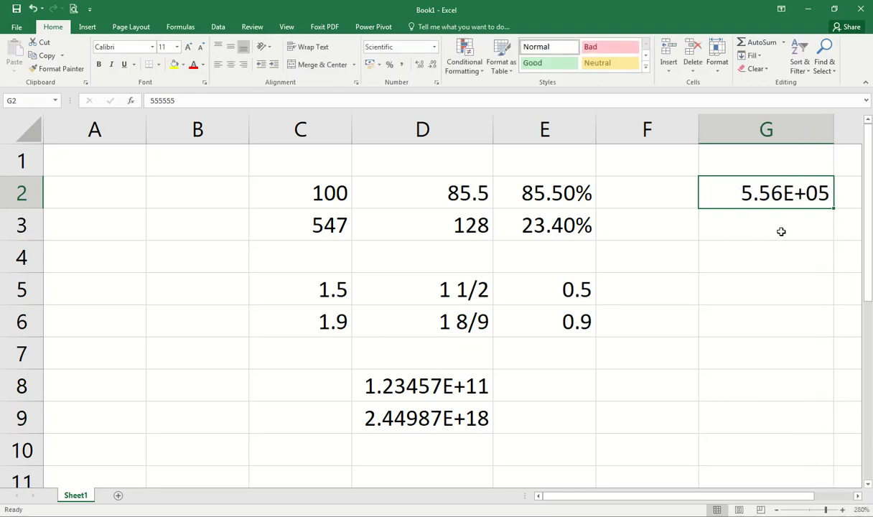
- Try the Number and General formats on G2 and settle on the Text format
{"action": "left_click", "coordinate": [434, 47]}
{"action": "left_click", "coordinate": [430, 91]}
{"action": "left_click", "coordinate": [434, 46]}
{"action": "left_click", "coordinate": [426, 66]}
{"action": "left_click", "coordinate": [414, 47]}
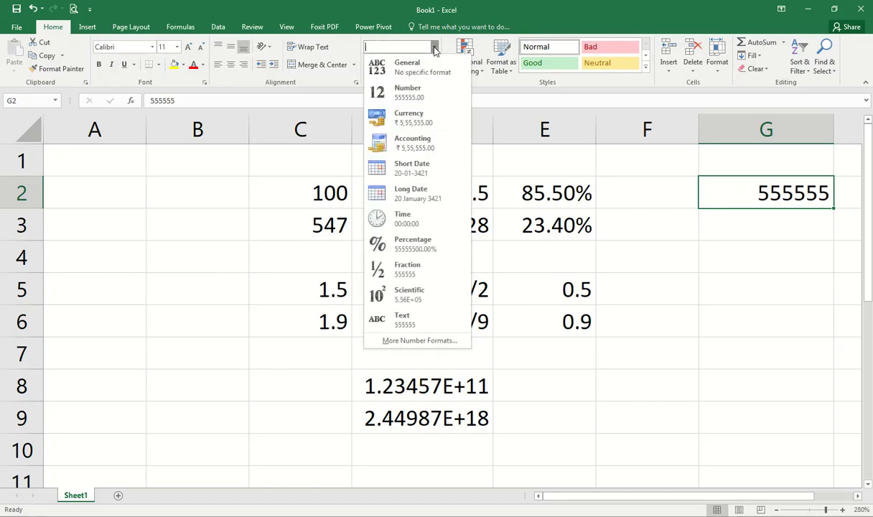
{"action": "left_click", "coordinate": [414, 320]}
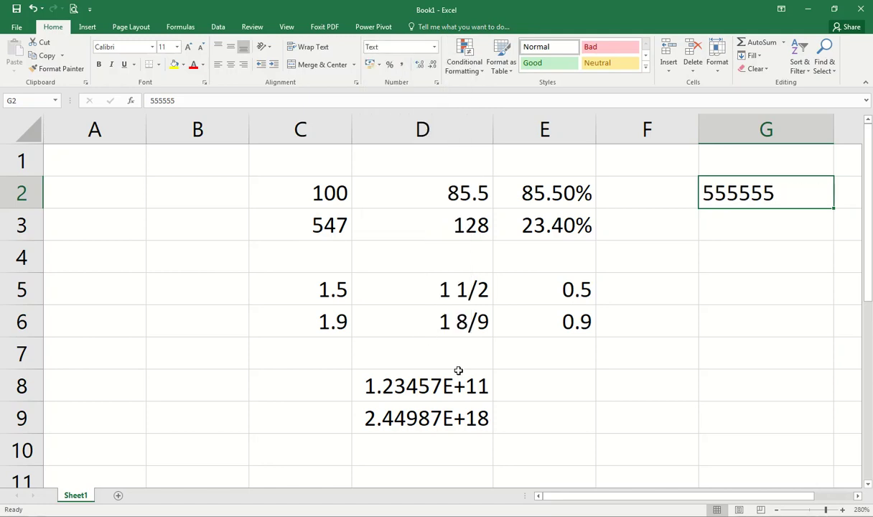
{"action": "double_click", "coordinate": [753, 184]}
- Enter successively longer numbers in E8, adding one more digit each time, up to 12345678
{"action": "left_click", "coordinate": [552, 379]}
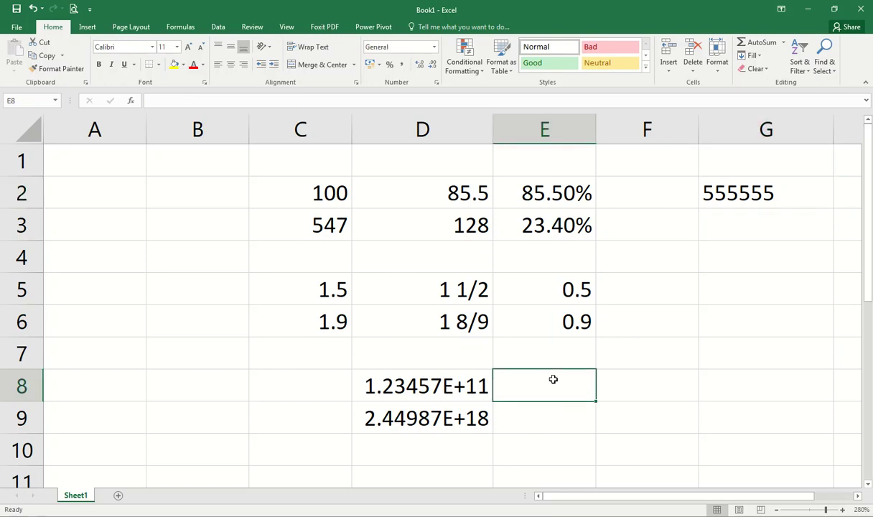
{"action": "type", "text": "1"}
{"action": "key", "text": "Return"}
{"action": "left_click", "coordinate": [552, 379]}
{"action": "type", "text": "2"}
{"action": "key", "text": "Return"}
{"action": "left_click", "coordinate": [553, 379]}
{"action": "type", "text": "12"}
{"action": "key", "text": "Return"}
{"action": "left_click", "coordinate": [553, 379]}
{"action": "type", "text": "123"}
{"action": "key", "text": "Return"}
{"action": "left_click", "coordinate": [553, 379]}
{"action": "type", "text": "1234"}
{"action": "key", "text": "Return"}
{"action": "left_click", "coordinate": [554, 381]}
{"action": "type", "text": "12345"}
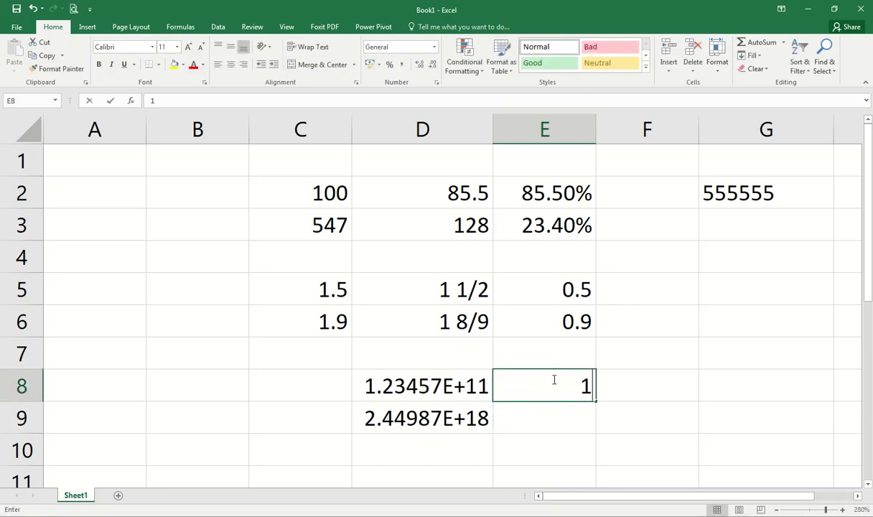
{"action": "key", "text": "Return"}
{"action": "left_click", "coordinate": [554, 380]}
{"action": "type", "text": "123456"}
{"action": "key", "text": "Return"}
{"action": "left_click", "coordinate": [552, 381]}
{"action": "type", "text": "1234567"}
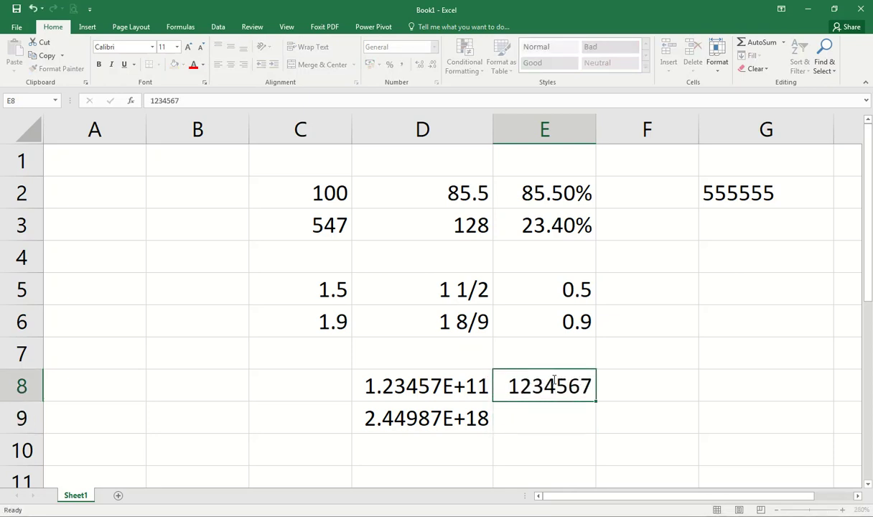
{"action": "key", "text": "Return"}
{"action": "left_click", "coordinate": [553, 380]}
{"action": "type", "text": "12345678"}
{"action": "key", "text": "Return"}
{"action": "left_click", "coordinate": [553, 380]}
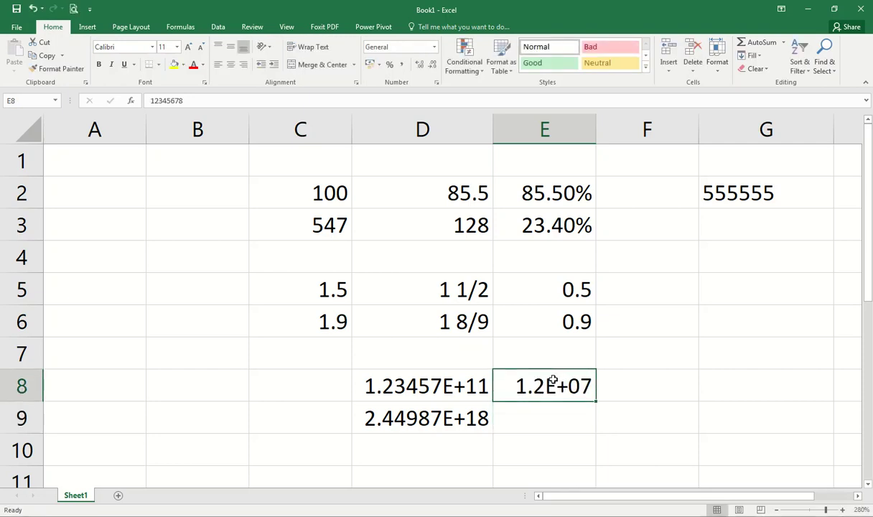
{"action": "left_click_drag", "start_coordinate": [596, 129], "coordinate": [644, 129]}
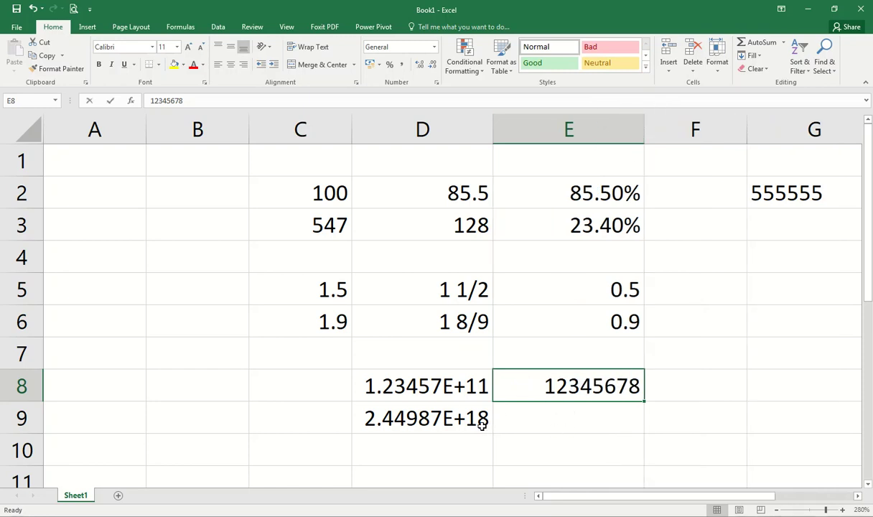
{"action": "key", "text": "F2"}
{"action": "type", "text": "9"}
{"action": "key", "text": "Return"}
{"action": "key", "text": "Up"}
{"action": "key", "text": "F2"}
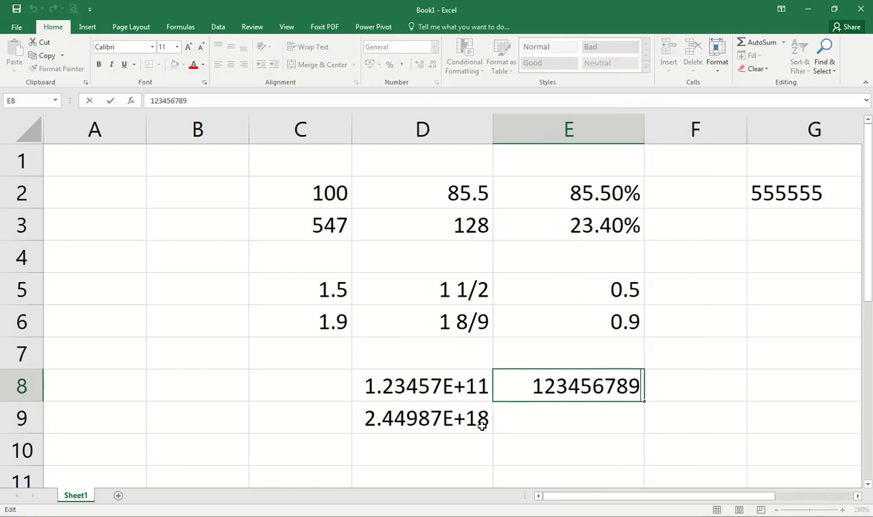
{"action": "type", "text": "0"}
{"action": "key", "text": "Return"}
{"action": "key", "text": "Up"}
{"action": "key", "text": "F2"}
{"action": "type", "text": "1"}
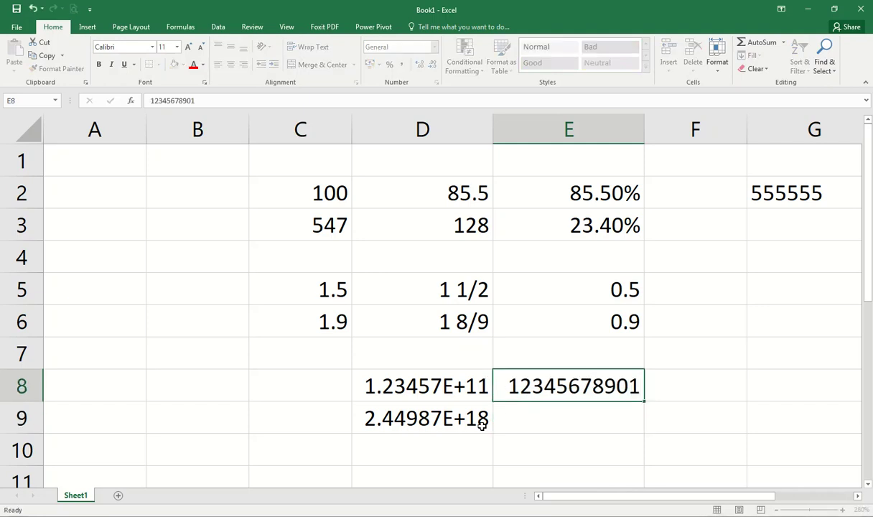
{"action": "key", "text": "Return"}
{"action": "key", "text": "Up"}
{"action": "key", "text": "F2"}
{"action": "key", "text": "Return"}
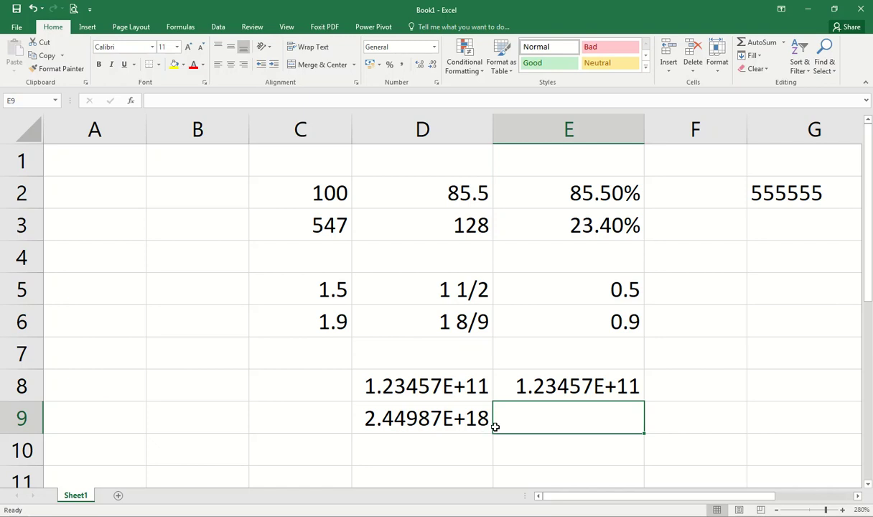
- Widen column E further and check the number format options for E8
{"action": "left_click_drag", "start_coordinate": [646, 123], "coordinate": [698, 123]}
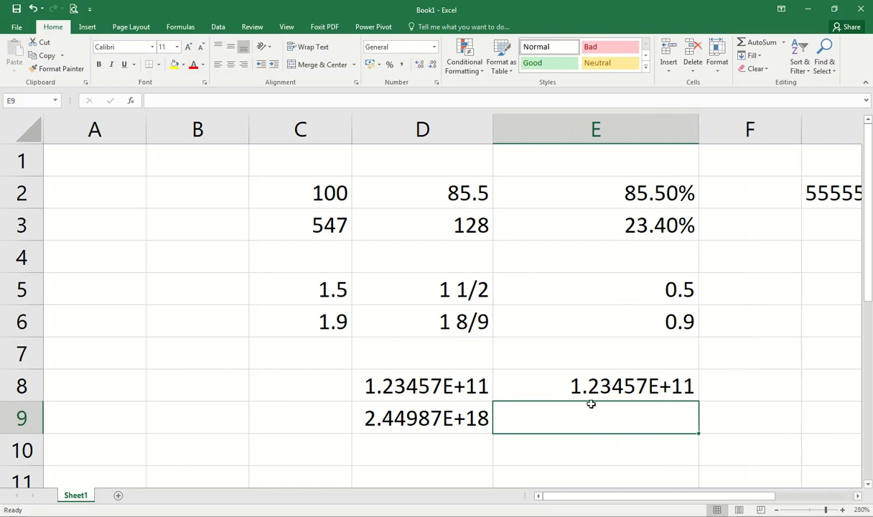
{"action": "left_click", "coordinate": [571, 396]}
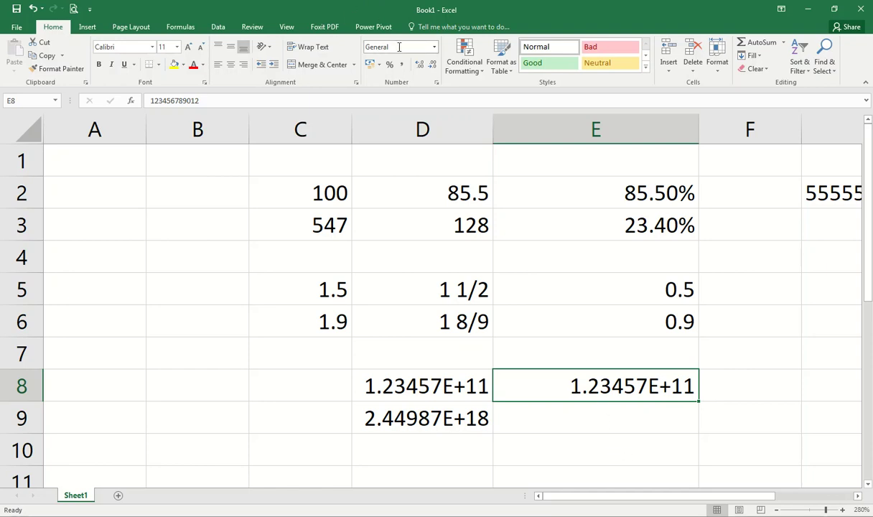
{"action": "left_click", "coordinate": [434, 47]}
{"action": "left_click", "coordinate": [821, 318]}
{"action": "left_click", "coordinate": [782, 226]}
- Enter 55555 in E9 and format the cell as Scientific
{"action": "left_click", "coordinate": [656, 423]}
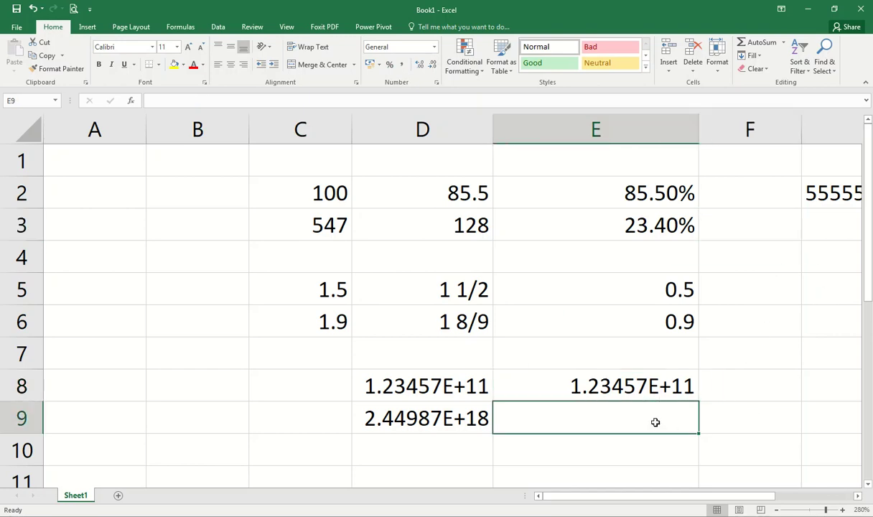
{"action": "type", "text": "55555"}
{"action": "key", "text": "Return"}
{"action": "left_click", "coordinate": [639, 422]}
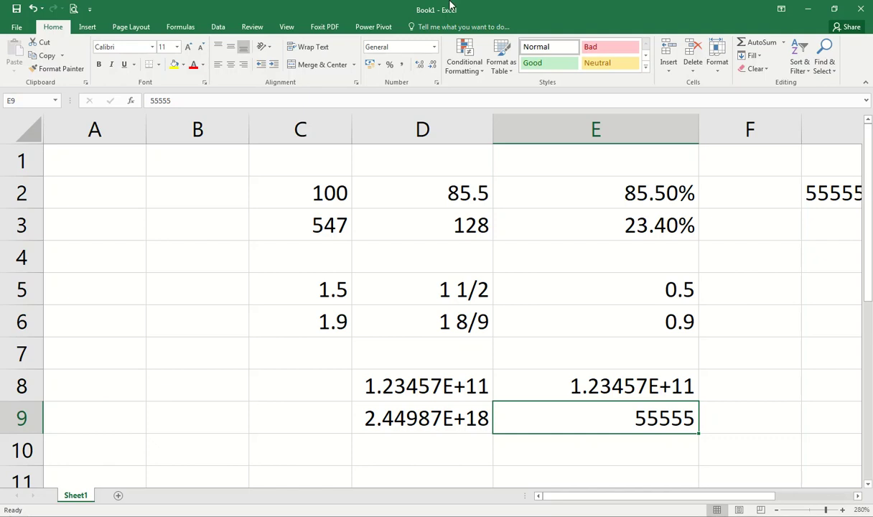
{"action": "left_click", "coordinate": [434, 46]}
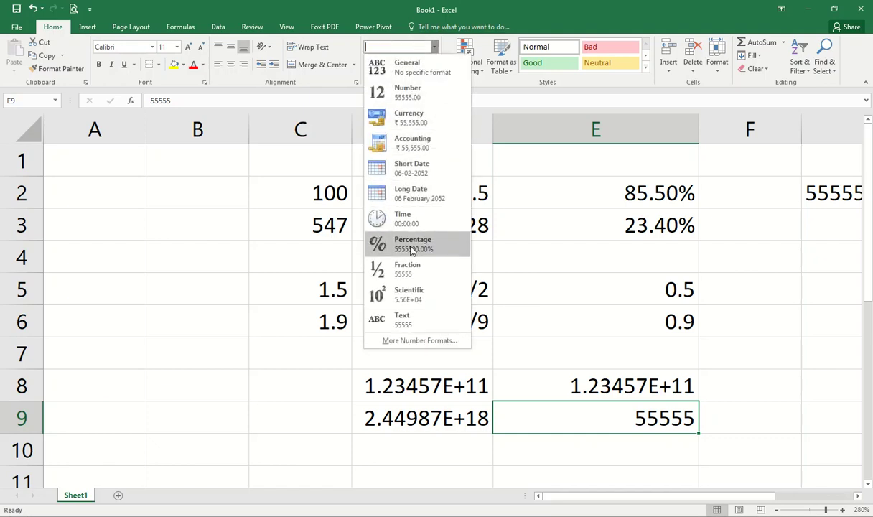
{"action": "left_click", "coordinate": [408, 294]}
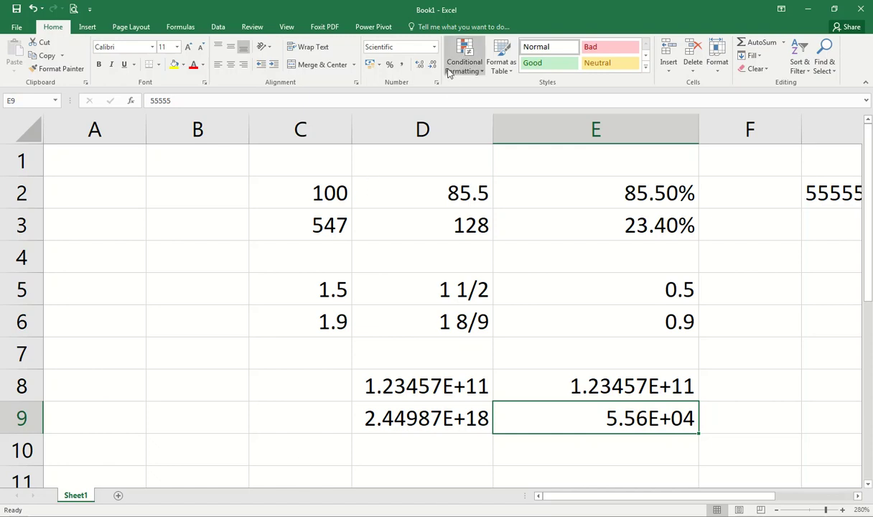
{"action": "left_click", "coordinate": [433, 46]}
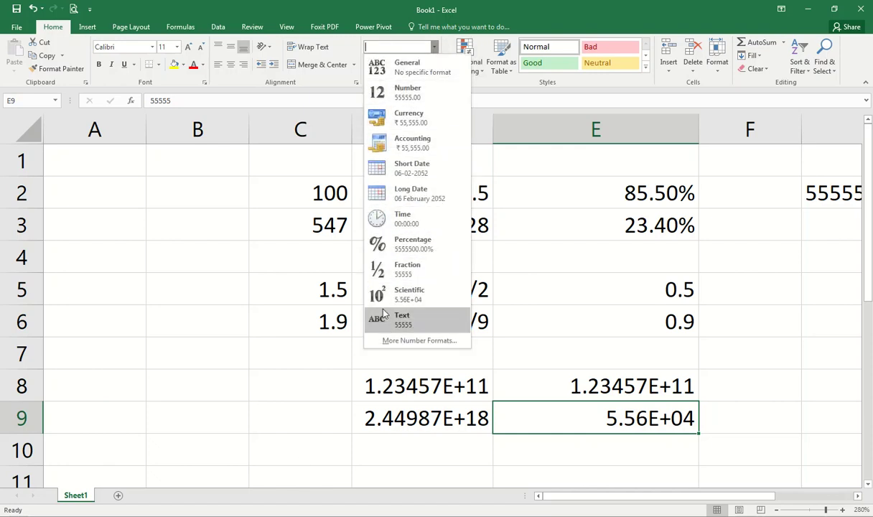
{"action": "left_click", "coordinate": [545, 422]}
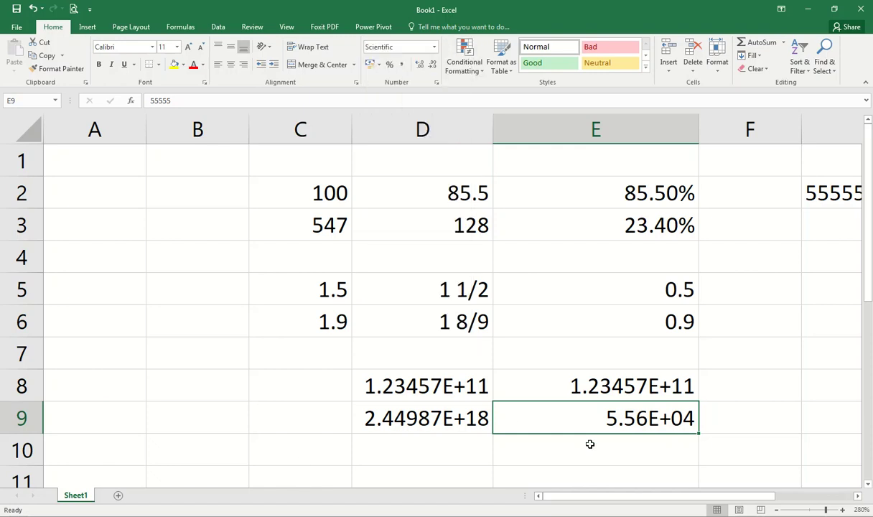
- Enter the time 1:30 in B5 and apply the Time format to it
{"action": "left_click", "coordinate": [178, 291]}
{"action": "type", "text": "1:30"}
{"action": "key", "text": "Return"}
{"action": "left_click", "coordinate": [178, 292]}
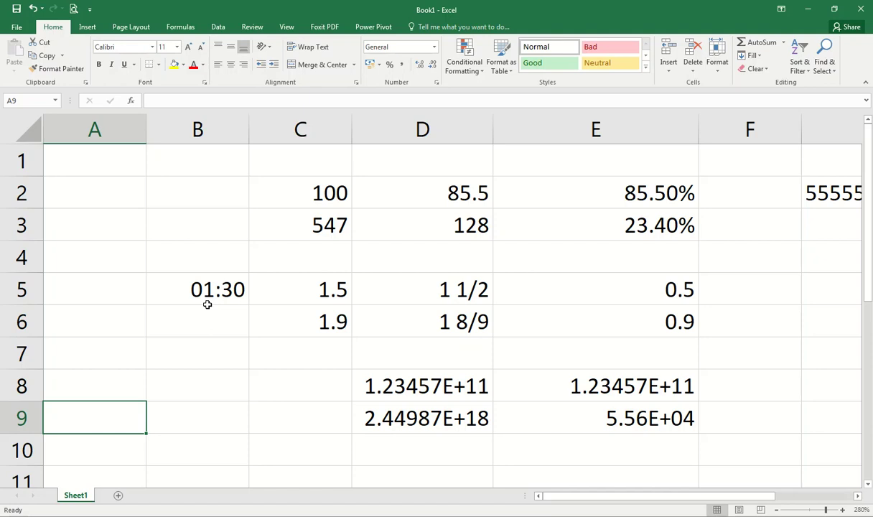
{"action": "left_click", "coordinate": [433, 46]}
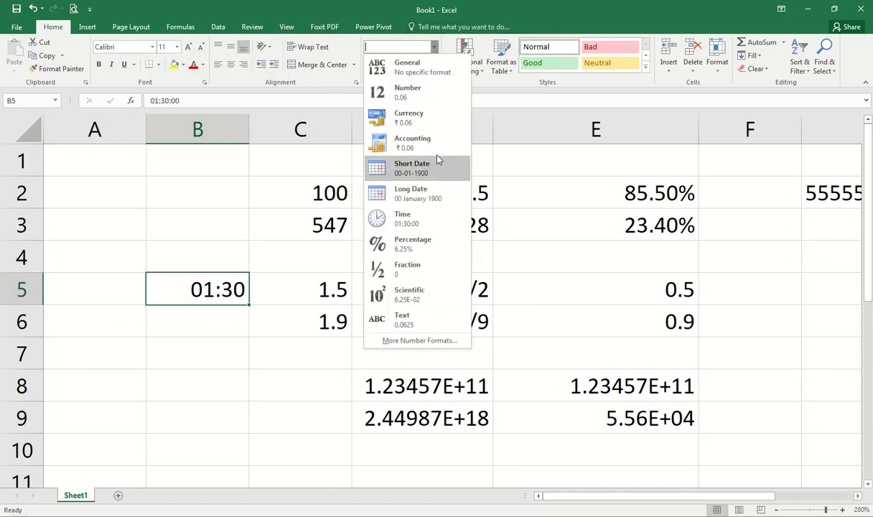
{"action": "left_click", "coordinate": [426, 221]}
- Change the format of the time in B5 to Text
{"action": "left_click", "coordinate": [171, 384]}
{"action": "left_click", "coordinate": [171, 300]}
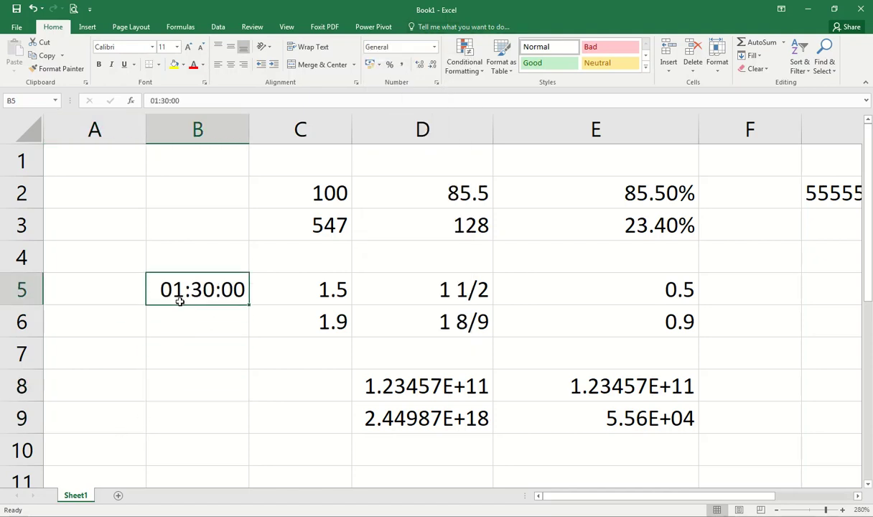
{"action": "left_click", "coordinate": [434, 46]}
{"action": "left_click", "coordinate": [404, 320]}
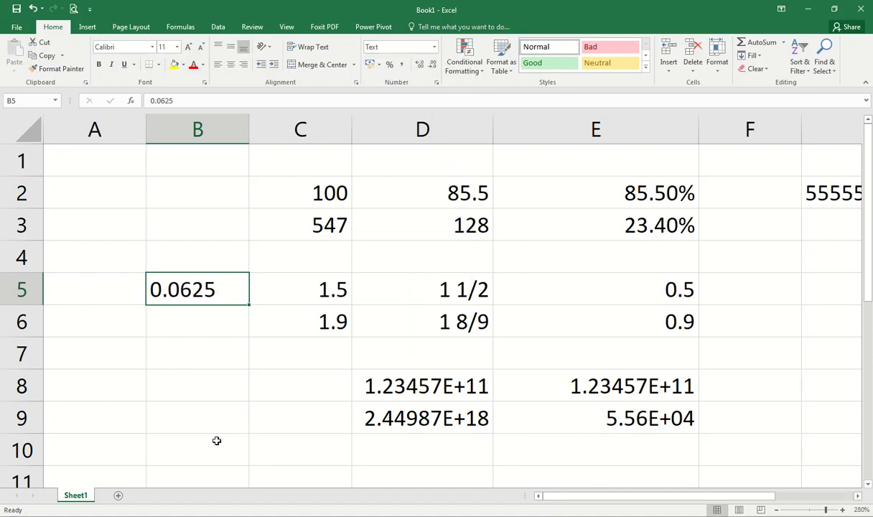
- Enter the time 12:55 in B6 and format the cell as Text
{"action": "left_click", "coordinate": [197, 319]}
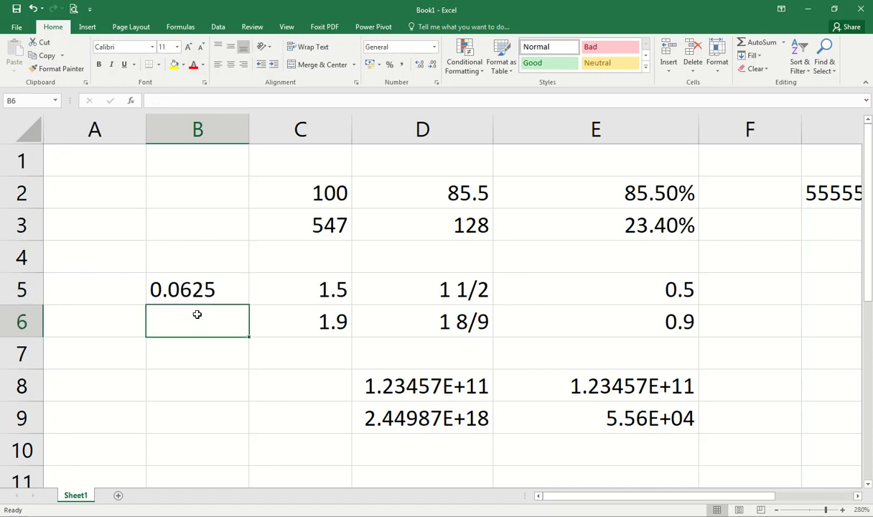
{"action": "type", "text": "12:55"}
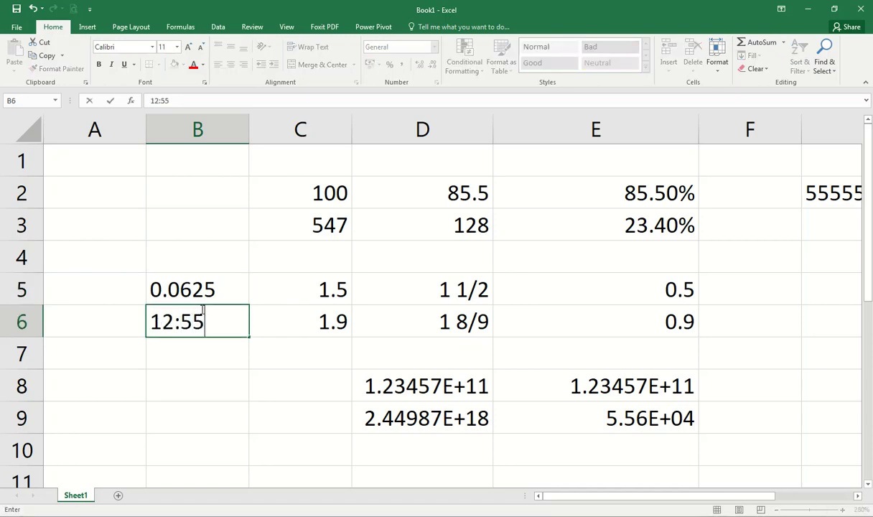
{"action": "key", "text": "Return"}
{"action": "left_click", "coordinate": [201, 309]}
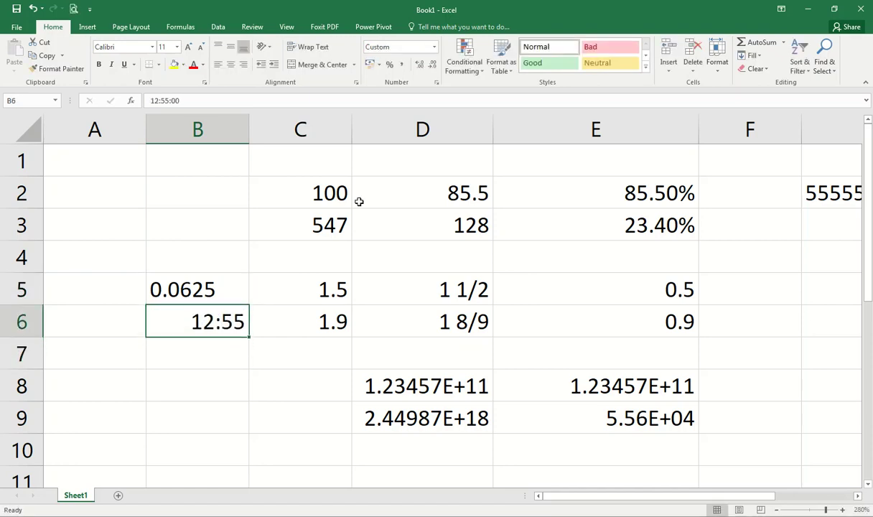
{"action": "left_click", "coordinate": [434, 46]}
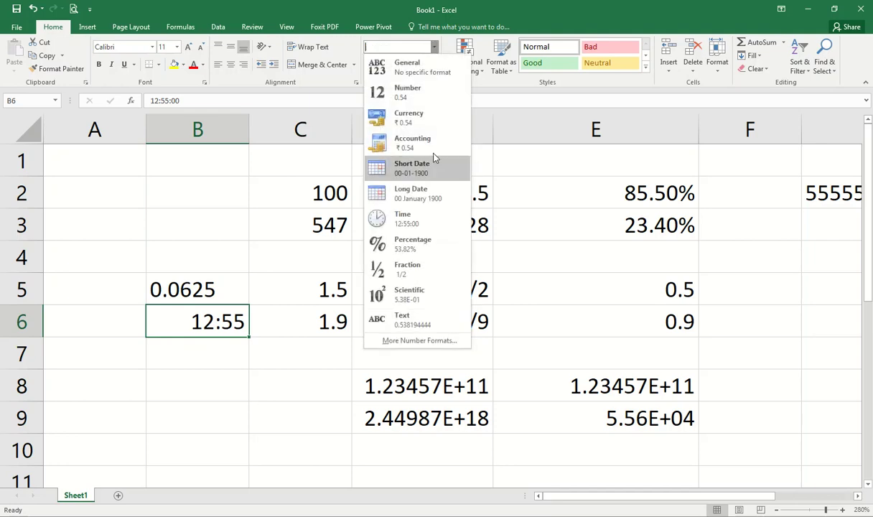
{"action": "left_click", "coordinate": [407, 317]}
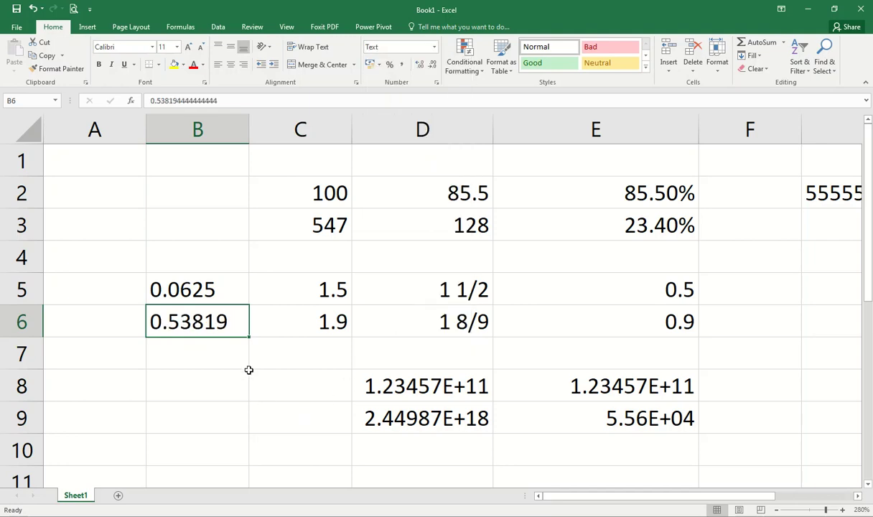
- Review the number format options for B5:E9 and compare the stored values of E8 and E9 with their displayed forms
{"action": "left_click_drag", "start_coordinate": [203, 280], "coordinate": [690, 423]}
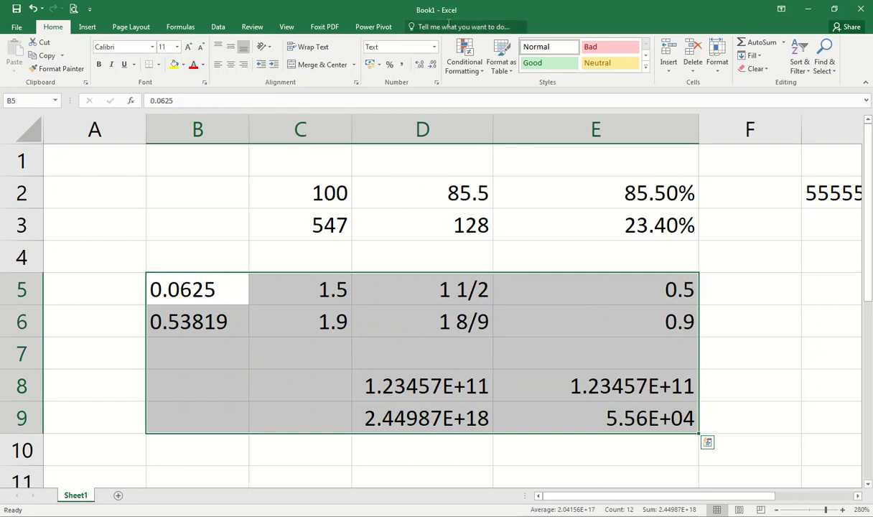
{"action": "left_click", "coordinate": [434, 47]}
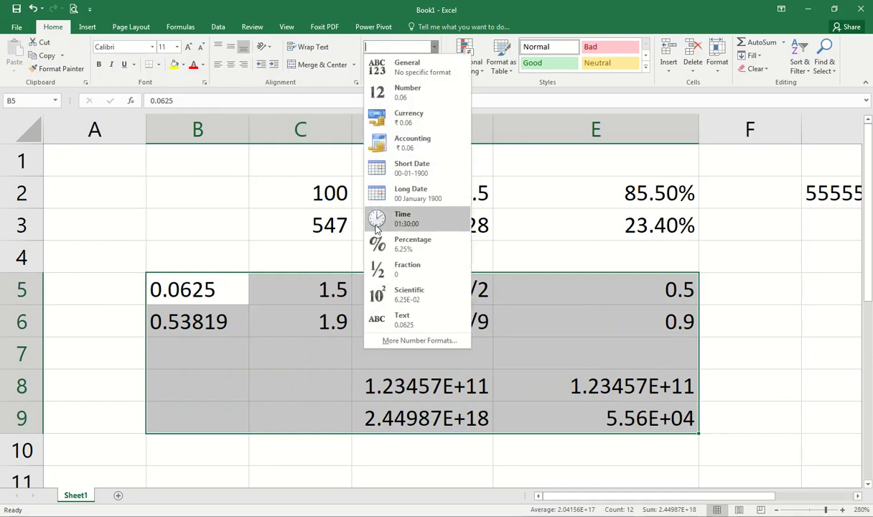
{"action": "left_click", "coordinate": [380, 325]}
{"action": "left_click", "coordinate": [626, 435]}
{"action": "left_click", "coordinate": [603, 386]}
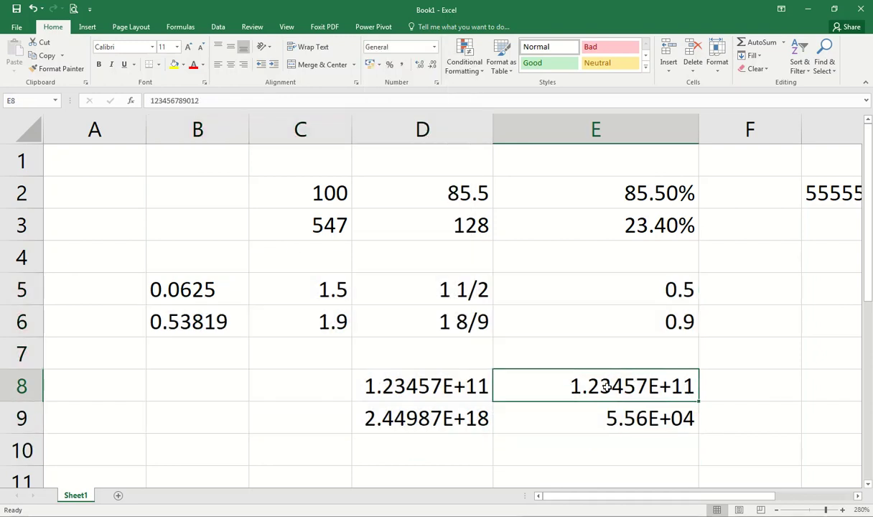
{"action": "double_click", "coordinate": [603, 385]}
{"action": "key", "text": "Return"}
{"action": "double_click", "coordinate": [599, 388]}
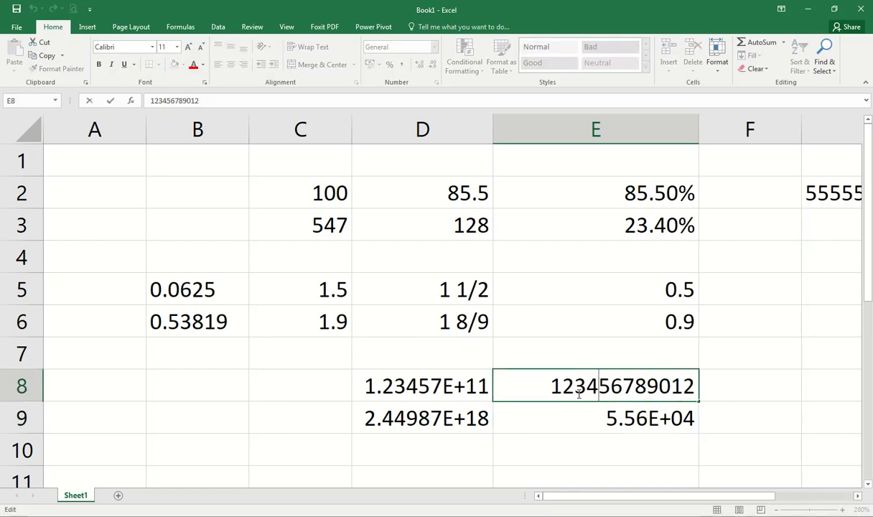
{"action": "left_click", "coordinate": [611, 415]}
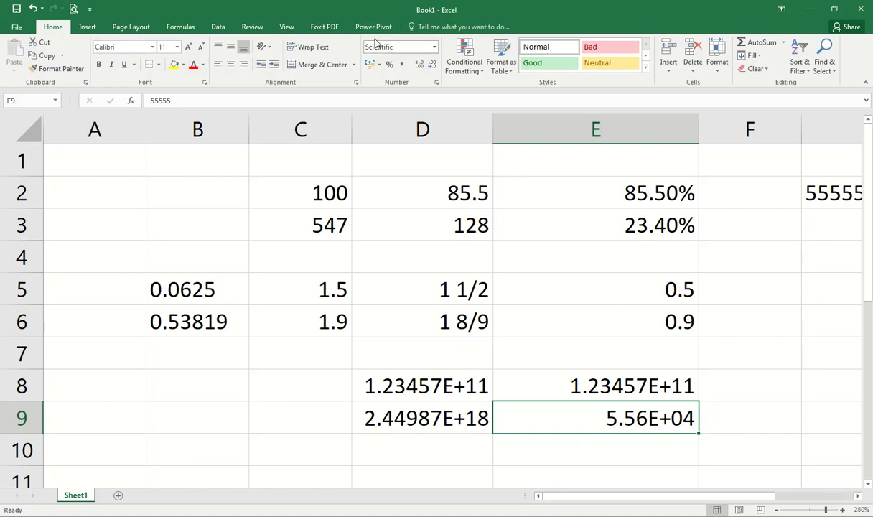
- Prefix the number in E8 with an apostrophe to store it as text
{"action": "left_click", "coordinate": [563, 386]}
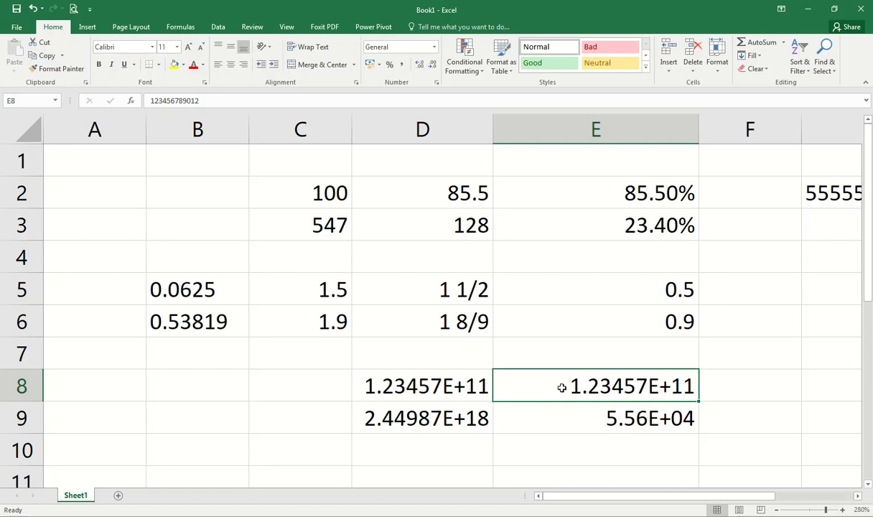
{"action": "double_click", "coordinate": [561, 387]}
{"action": "type", "text": "'"}
{"action": "key", "text": "Return"}
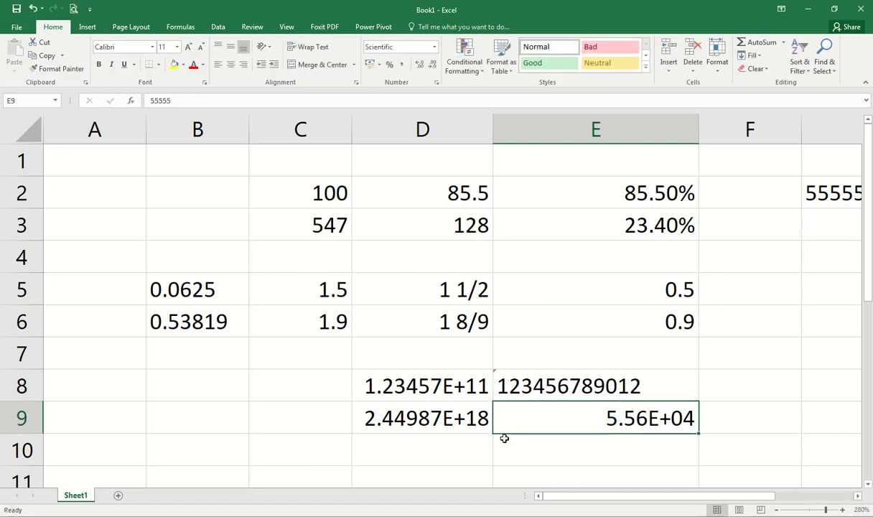
- Append sdfs 321333 to the text in E8
{"action": "key", "text": "Up"}
{"action": "key", "text": "F2"}
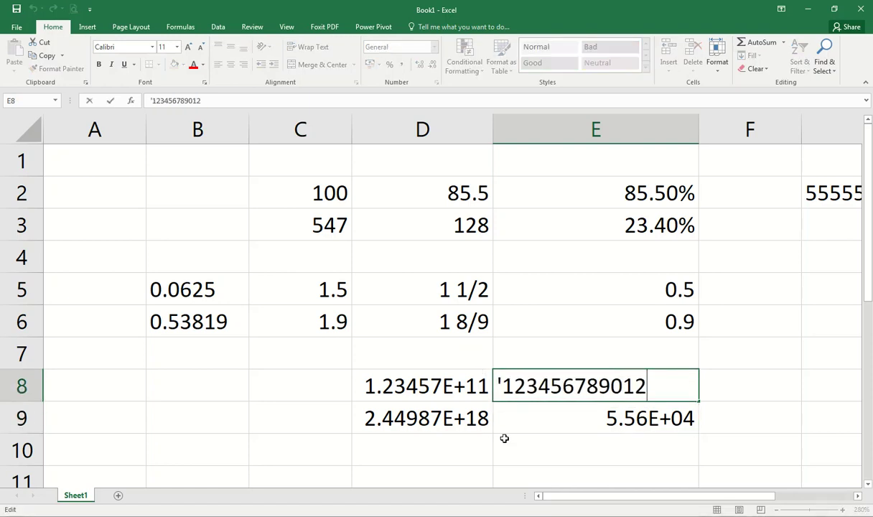
{"action": "type", "text": "sdfs 321333"}
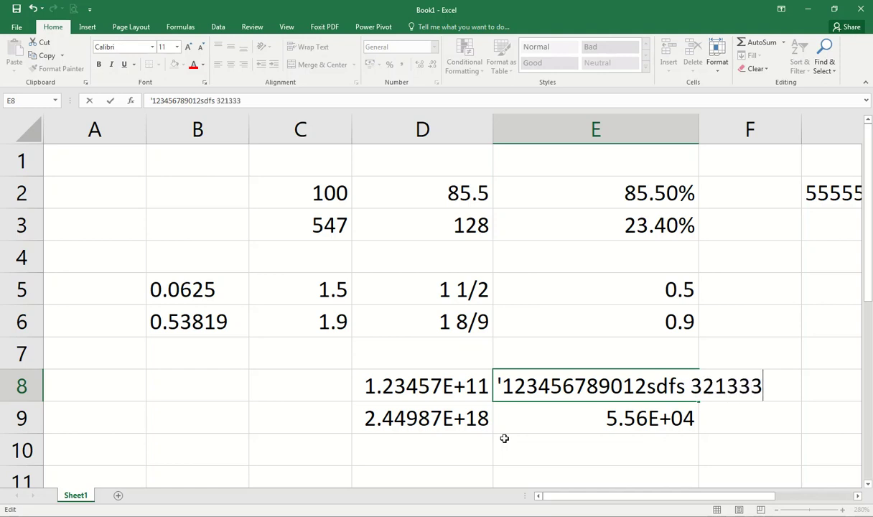
{"action": "key", "text": "shift+Return"}
{"action": "key", "text": "Down"}
{"action": "key", "text": "F2"}
{"action": "key", "text": "Home"}
{"action": "key", "text": "Delete"}
{"action": "key", "text": "shift+End"}
{"action": "key", "text": "Delete"}
{"action": "type", "text": "1234678798716466"}
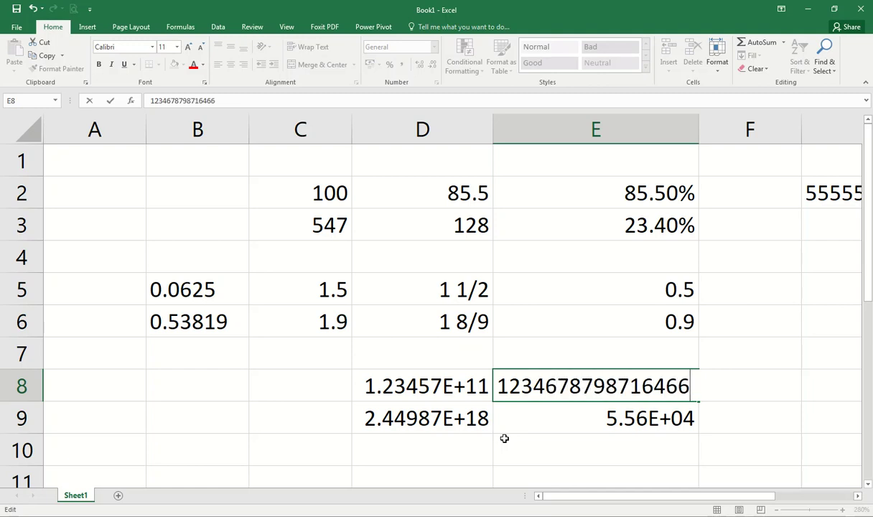
{"action": "key", "text": "Home"}
{"action": "type", "text": "'"}
{"action": "key", "text": "Return"}
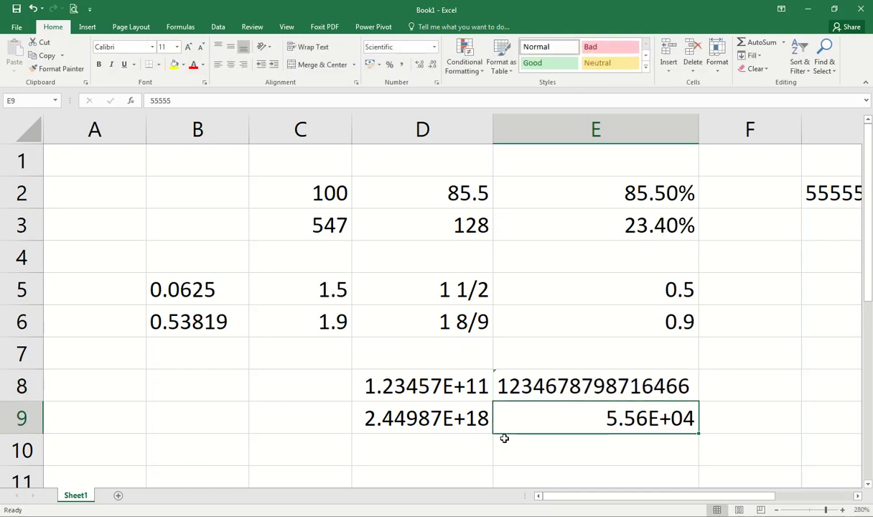
{"action": "left_click", "coordinate": [594, 377]}
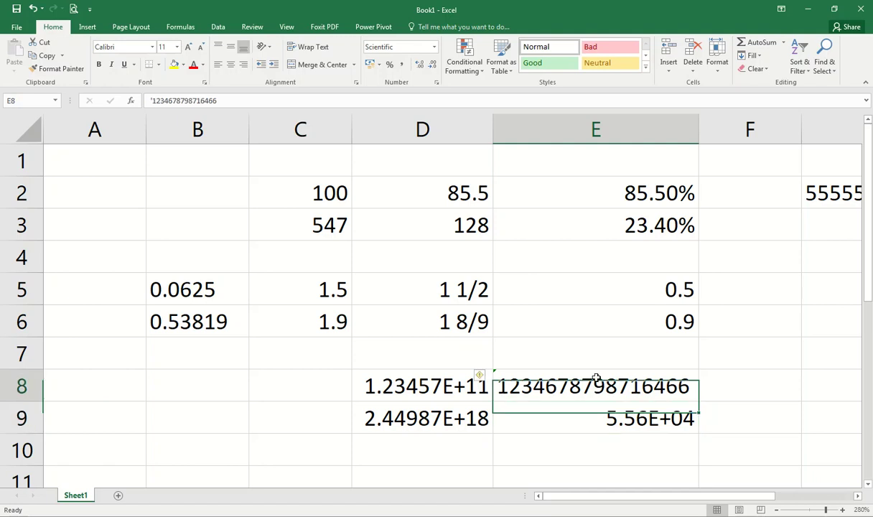
{"action": "left_click", "coordinate": [574, 441]}
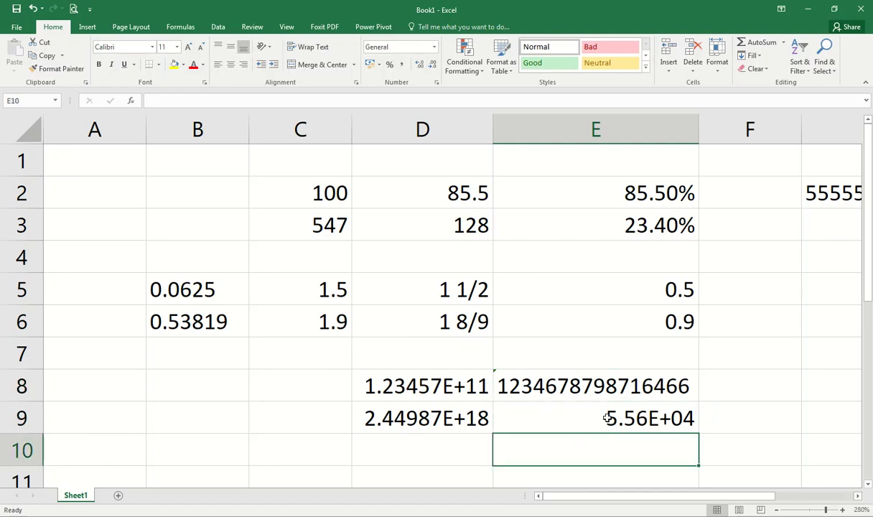
{"action": "scroll", "coordinate": [598, 396], "scroll_direction": "down", "scroll_amount": 2}
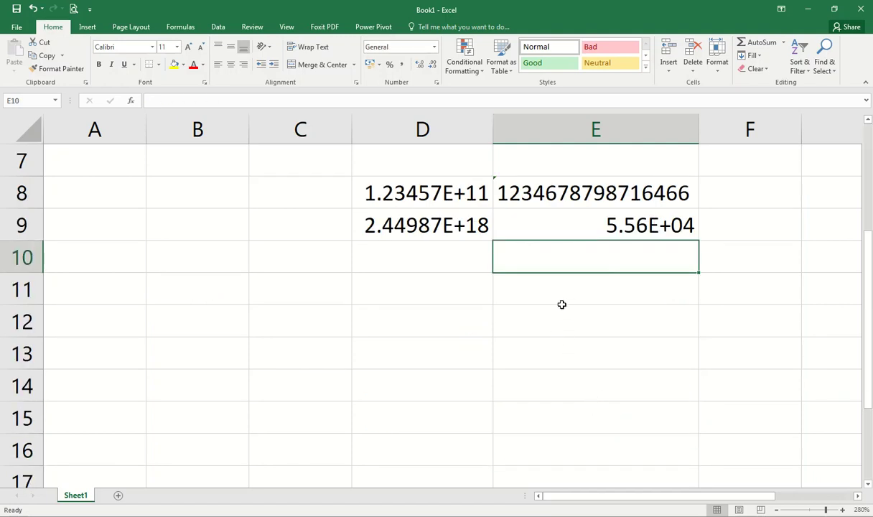
{"action": "left_click", "coordinate": [532, 289]}
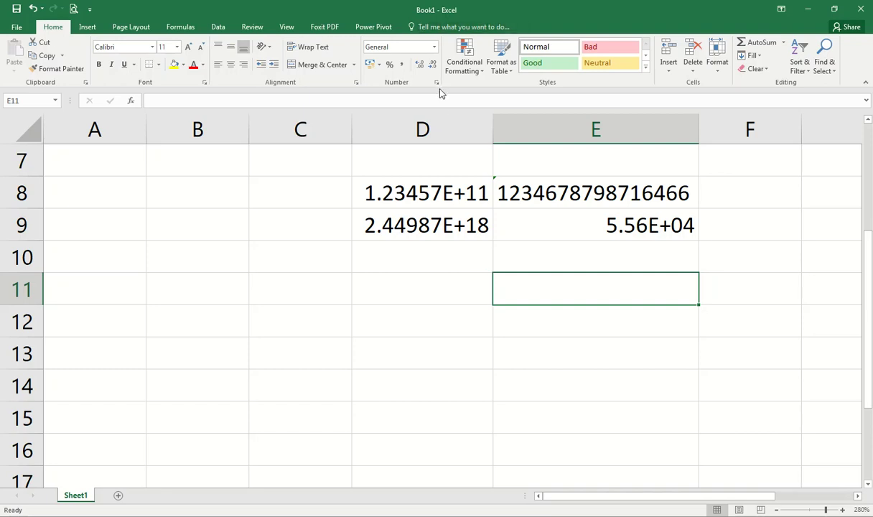
{"action": "type", "text": "555"}
{"action": "key", "text": "Return"}
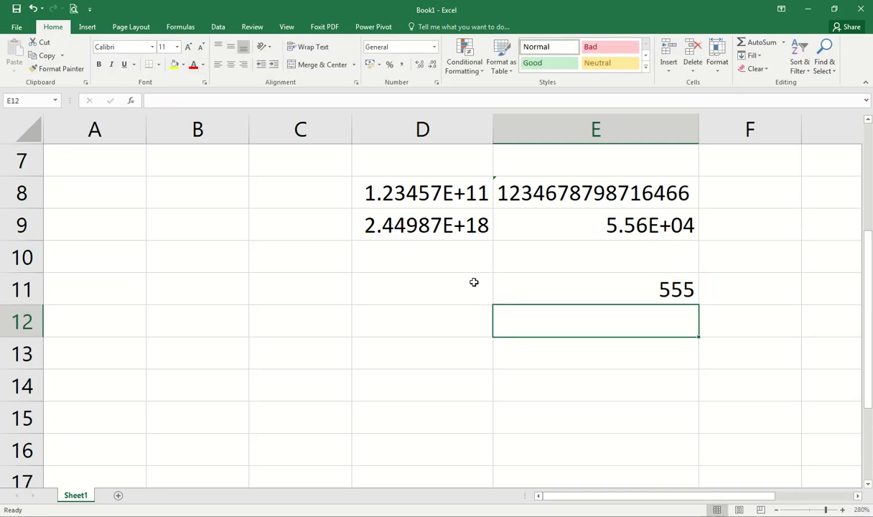
{"action": "type", "text": "55555"}
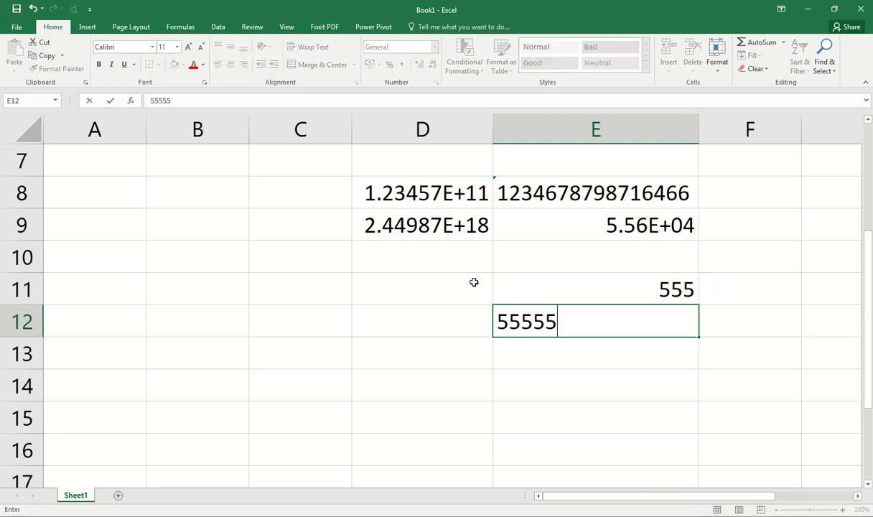
{"action": "type", "text": "5555555555"}
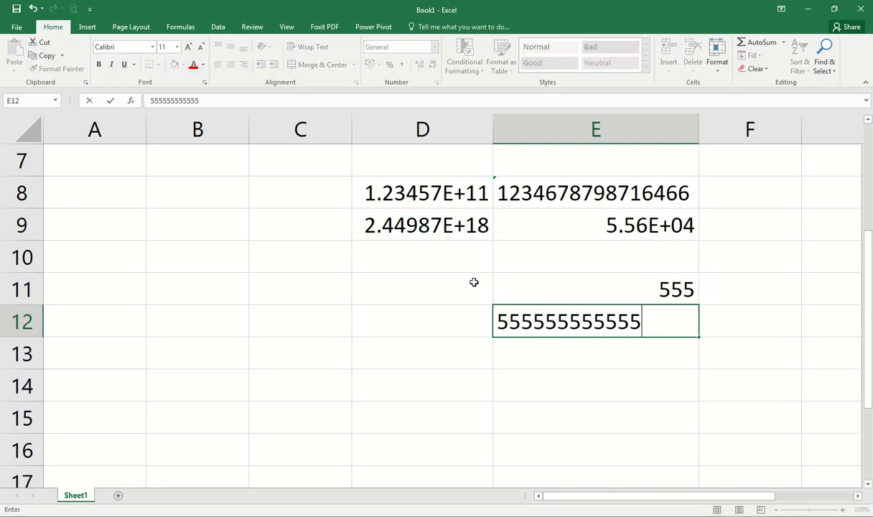
{"action": "key", "text": "Return"}
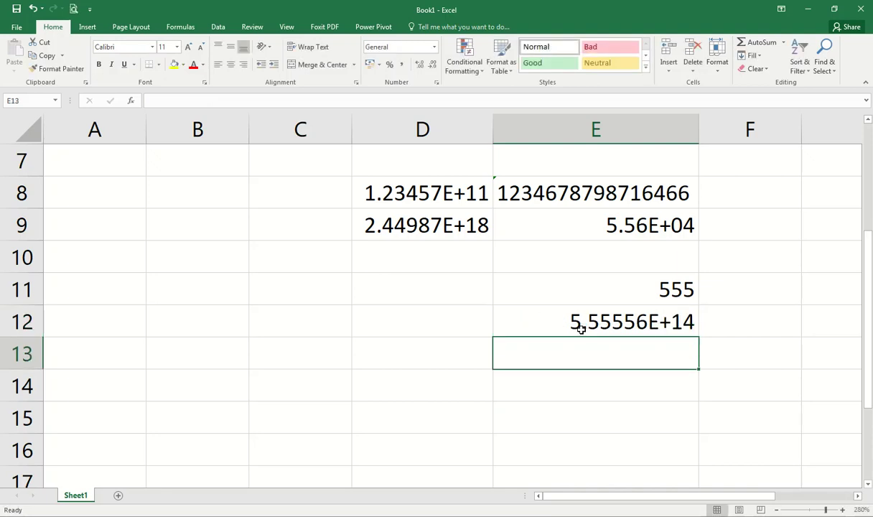
- Store the number in E12 as text with a leading apostrophe, and undo that change
{"action": "key", "text": "Up"}
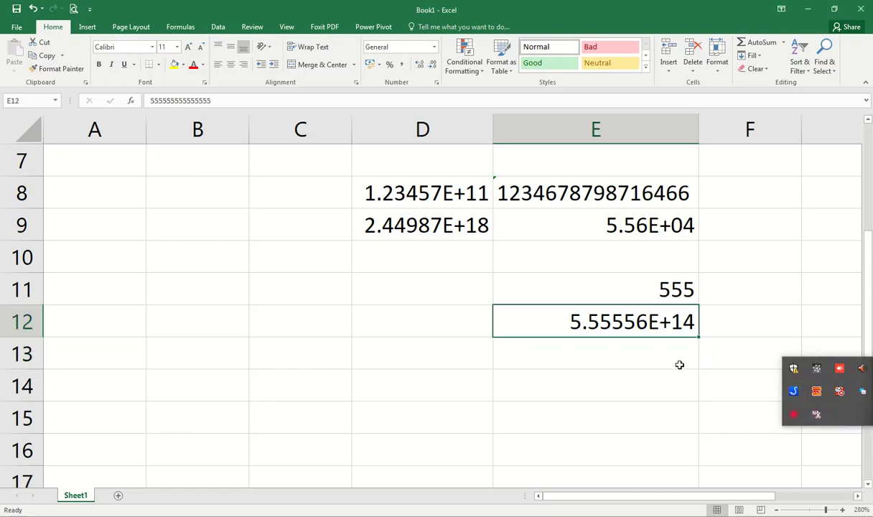
{"action": "left_click", "coordinate": [785, 312]}
{"action": "left_click", "coordinate": [764, 322]}
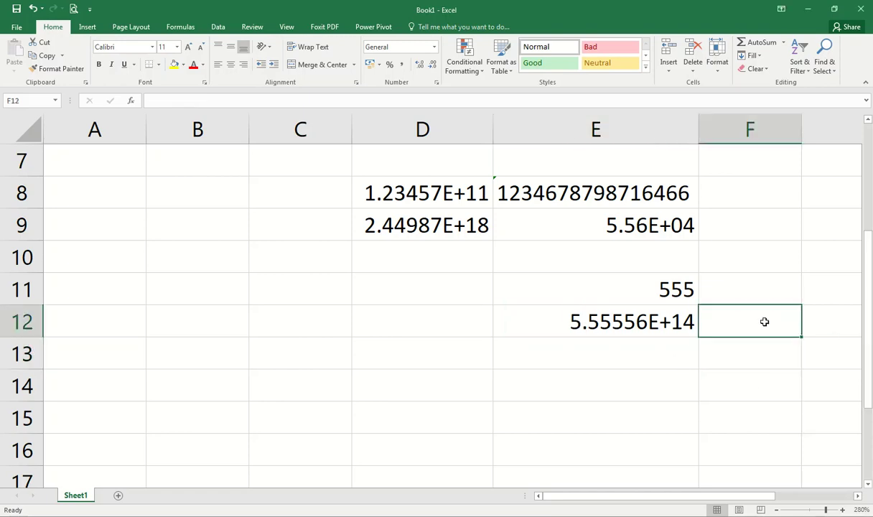
{"action": "left_click", "coordinate": [674, 324]}
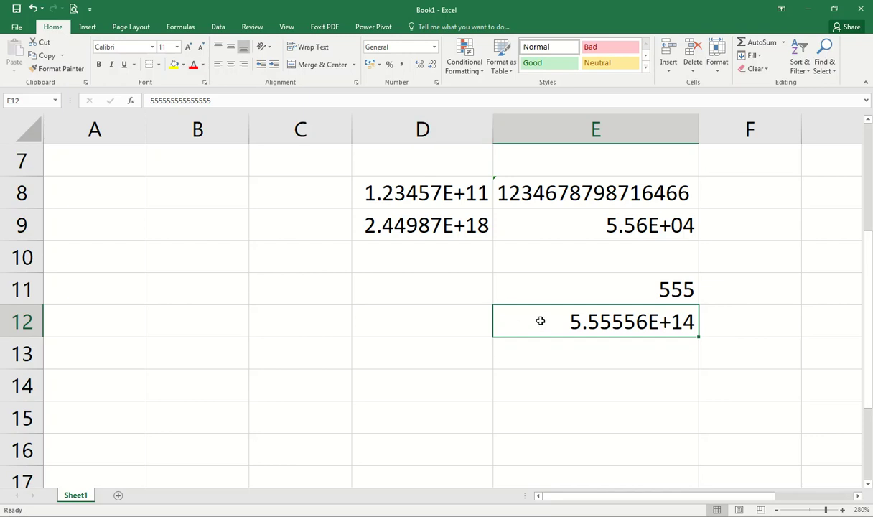
{"action": "double_click", "coordinate": [511, 322]}
{"action": "type", "text": "'"}
{"action": "key", "text": "Return"}
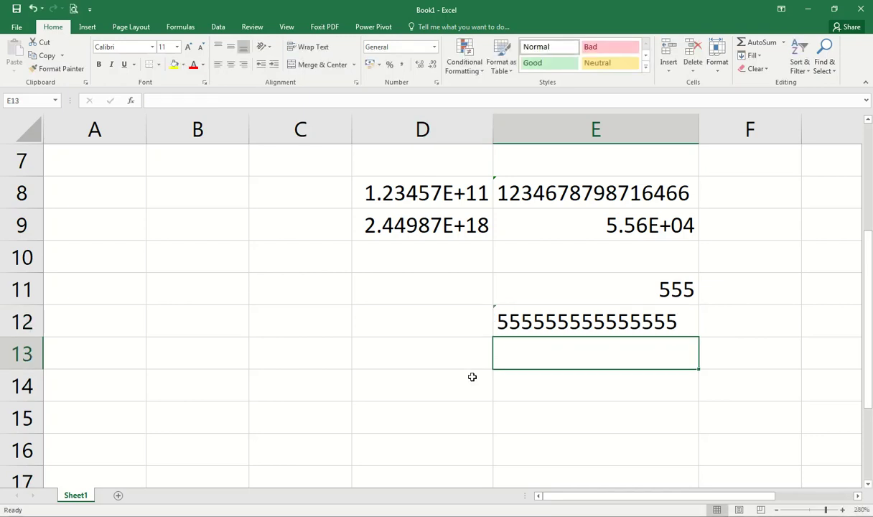
{"action": "key", "text": "Up"}
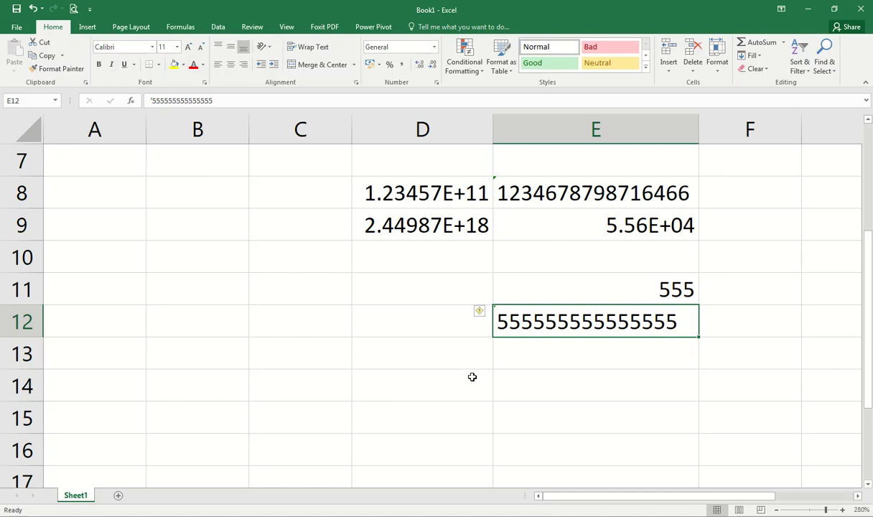
{"action": "key", "text": "ctrl+z"}
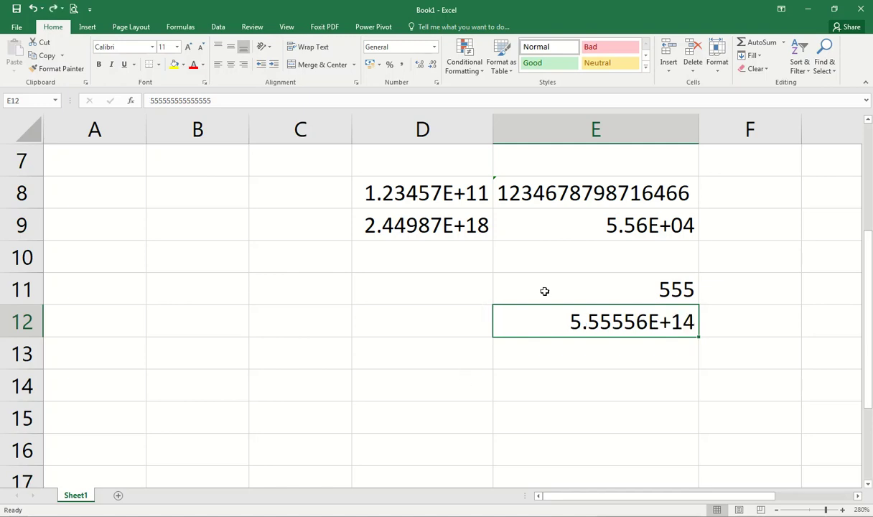
{"action": "left_click_drag", "start_coordinate": [188, 195], "coordinate": [182, 430]}
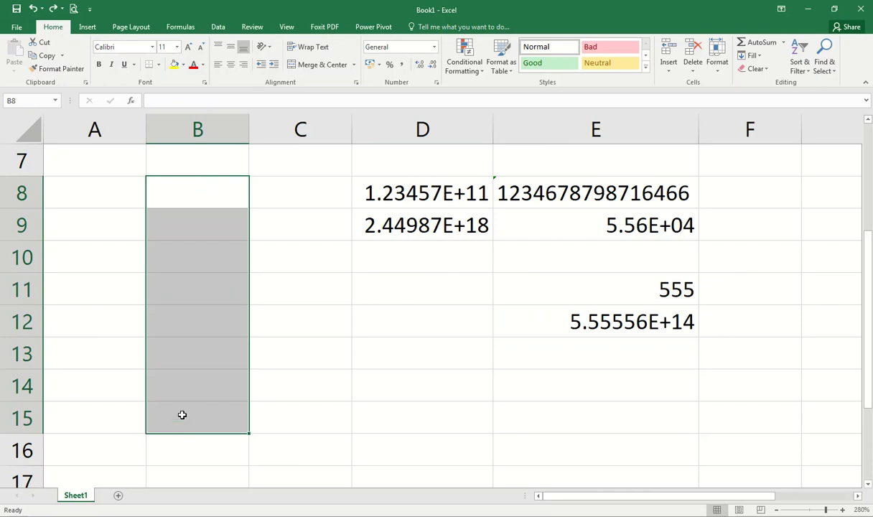
{"action": "left_click", "coordinate": [172, 199]}
{"action": "type", "text": "12455"}
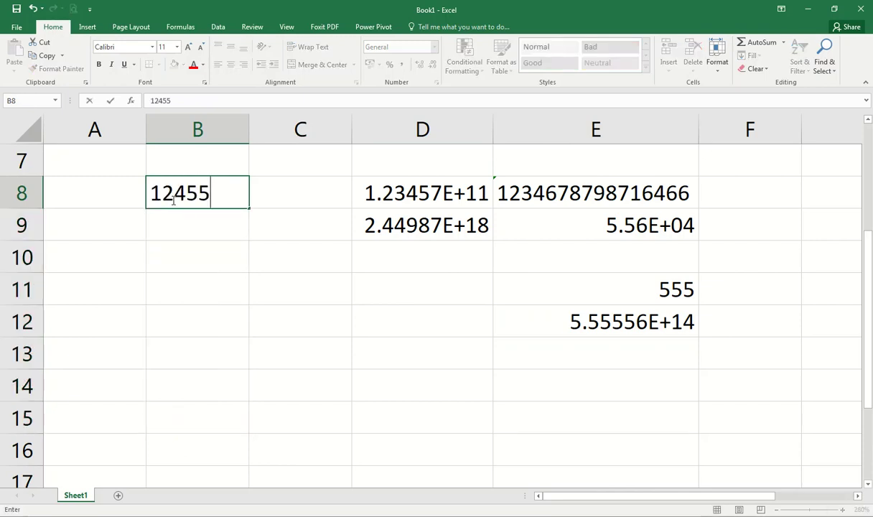
{"action": "key", "text": "BackSpace"}
{"action": "type", "text": "6"}
{"action": "key", "text": "Return"}
{"action": "type", "text": "1234567"}
{"action": "key", "text": "Return"}
{"action": "type", "text": "1234"}
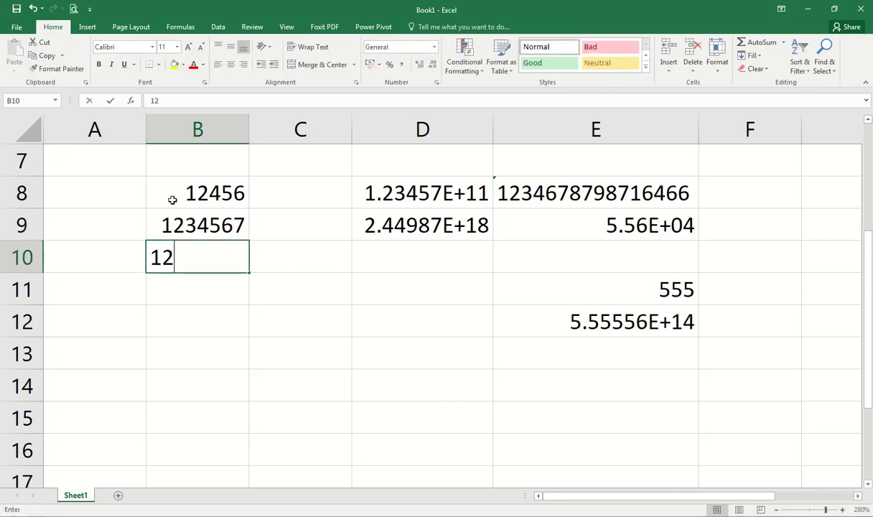
{"action": "type", "text": "56789012"}
{"action": "key", "text": "Return"}
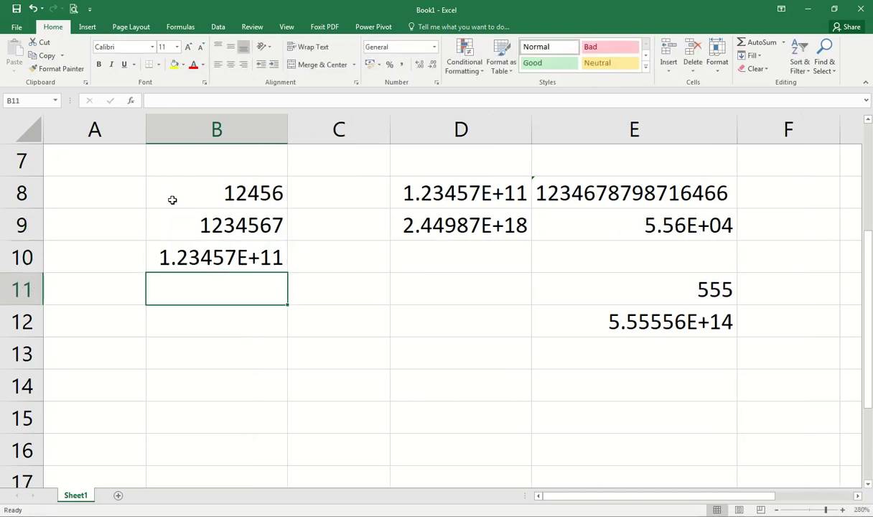
- Select all of column B and look over the number formats available for it
{"action": "left_click_drag", "start_coordinate": [205, 199], "coordinate": [206, 269]}
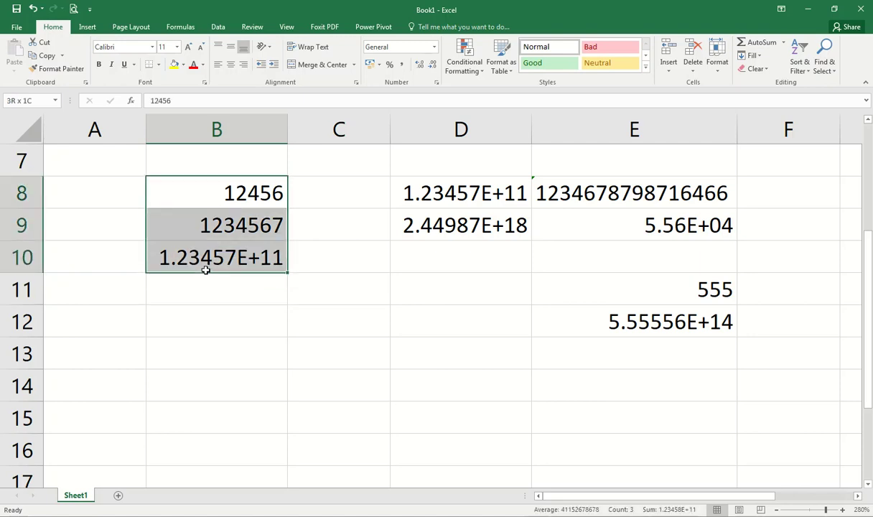
{"action": "left_click", "coordinate": [205, 224]}
{"action": "left_click", "coordinate": [216, 129]}
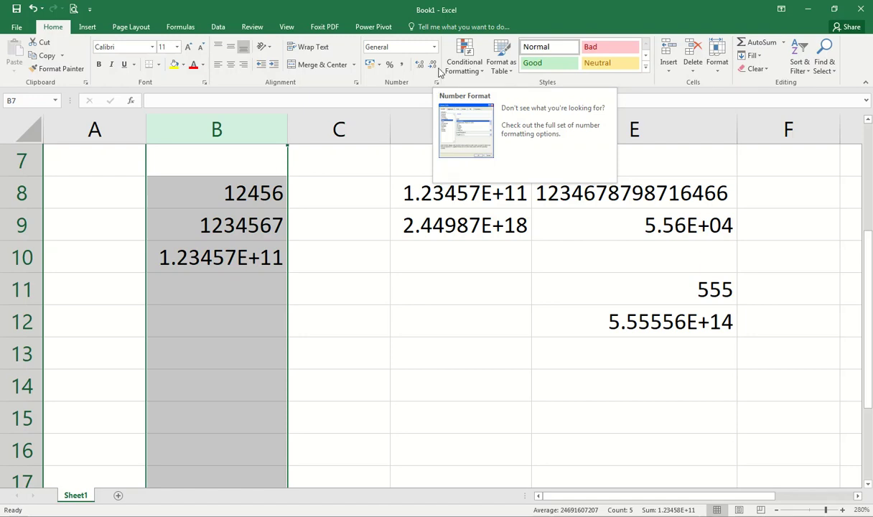
{"action": "left_click", "coordinate": [434, 47]}
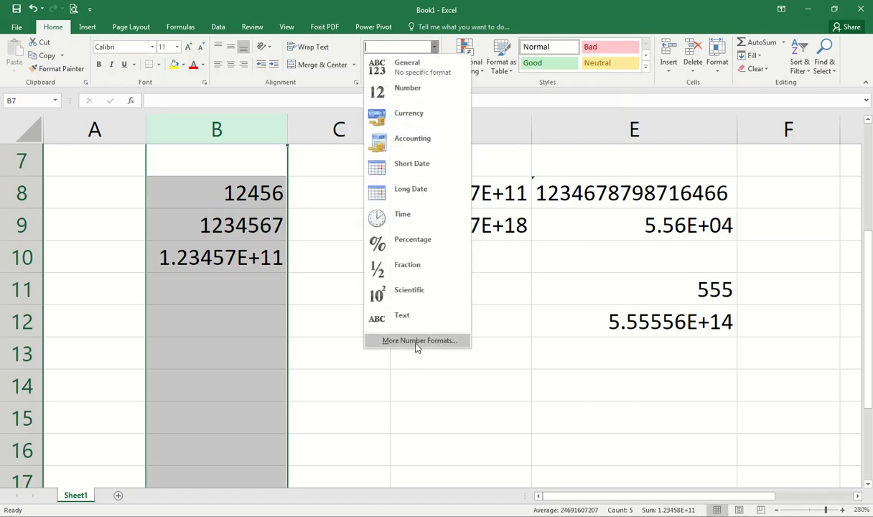
{"action": "left_click", "coordinate": [423, 10]}
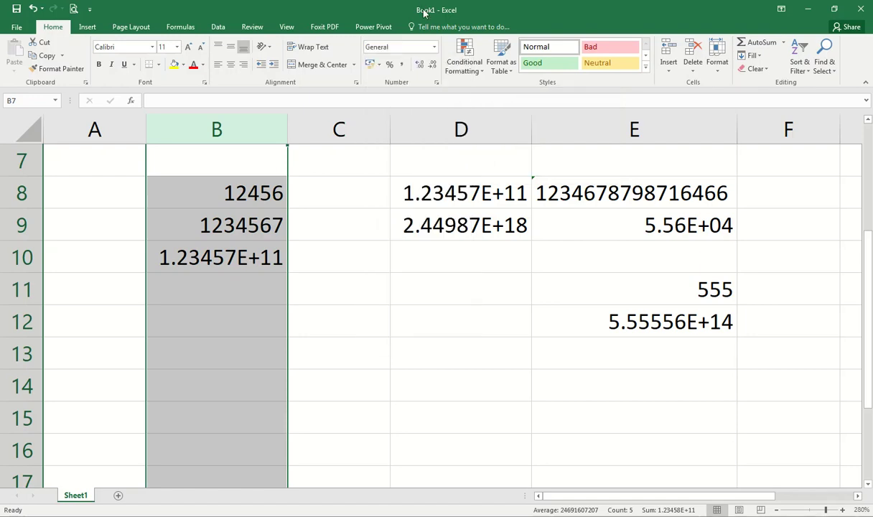
- Review the Custom, Percentage, Scientific, Fraction, Text and Special number format categories in the Format Cells dialog for column B
{"action": "left_click", "coordinate": [436, 83]}
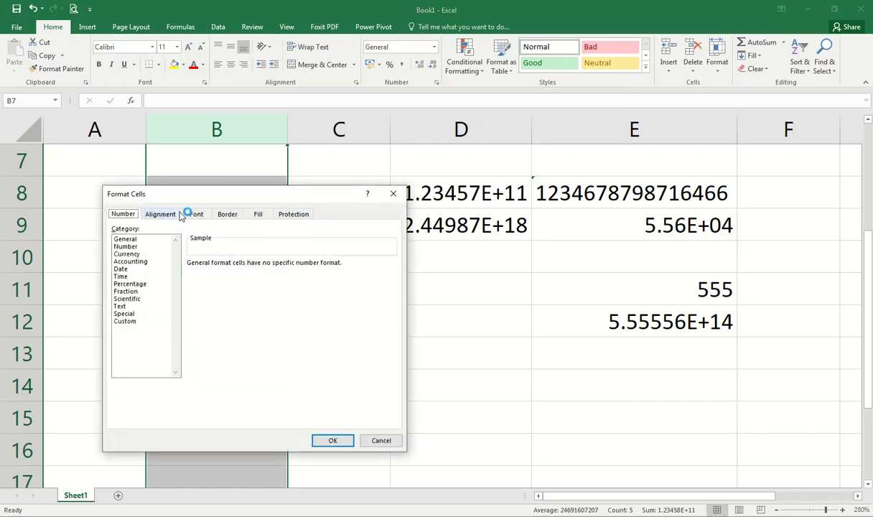
{"action": "left_click", "coordinate": [409, 276]}
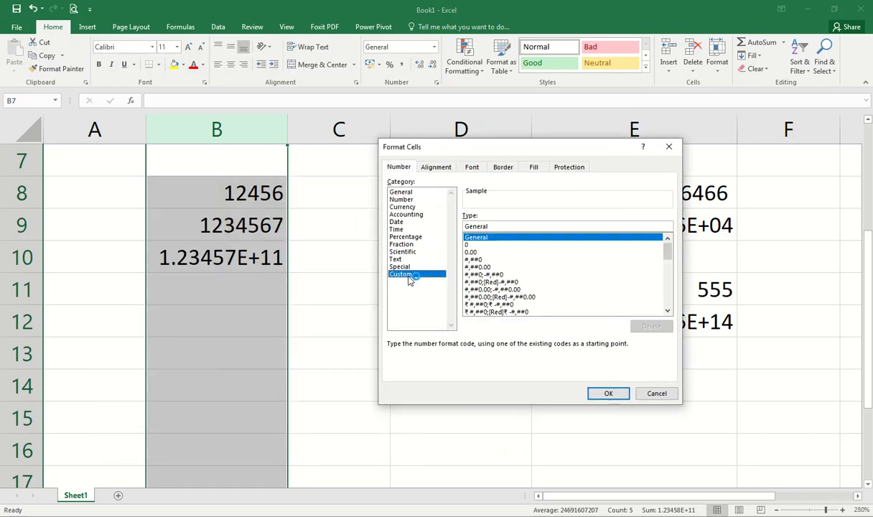
{"action": "left_click", "coordinate": [411, 238]}
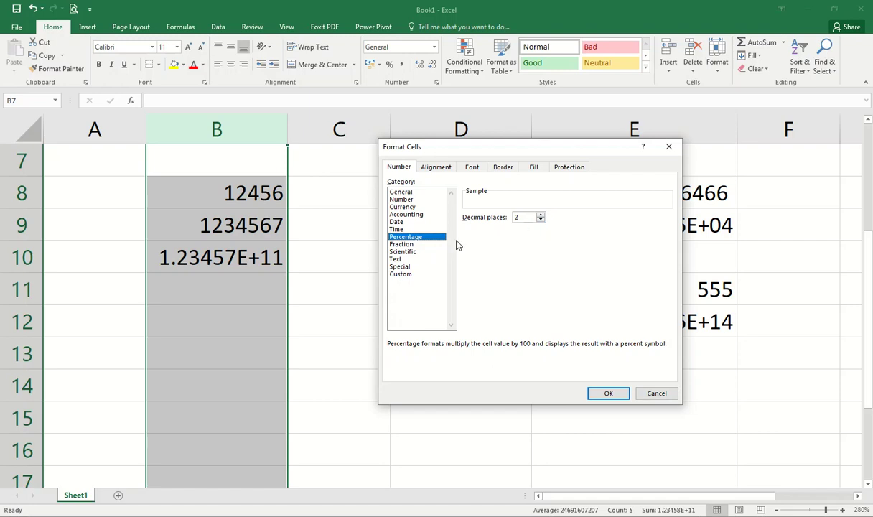
{"action": "left_click", "coordinate": [407, 251]}
{"action": "left_click", "coordinate": [401, 244]}
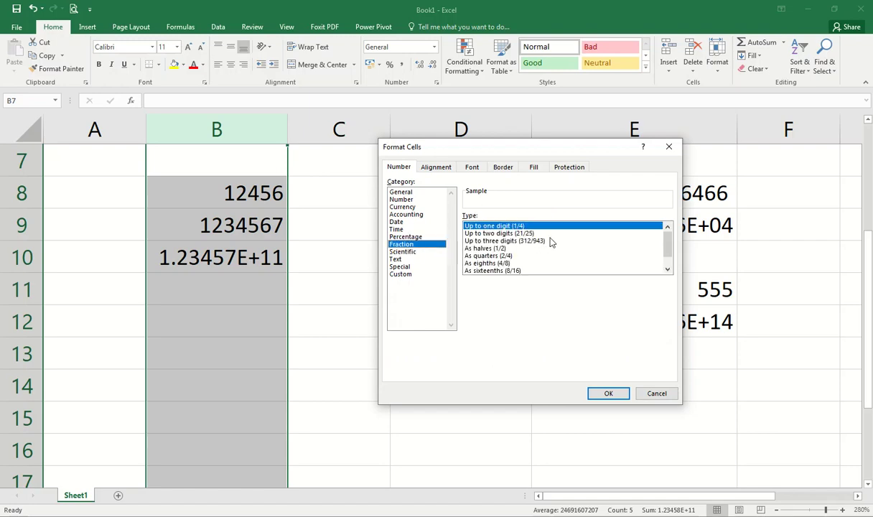
{"action": "left_click_drag", "start_coordinate": [670, 253], "coordinate": [579, 226]}
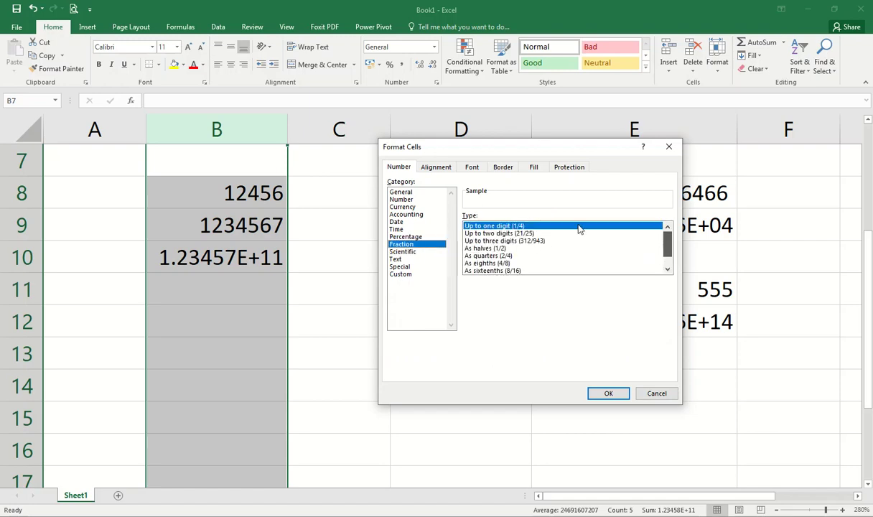
{"action": "left_click", "coordinate": [408, 253]}
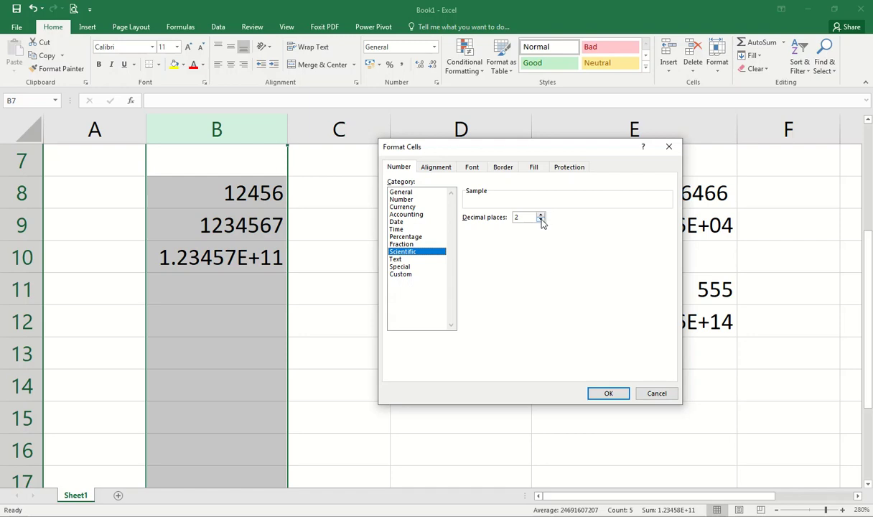
{"action": "left_click", "coordinate": [397, 260]}
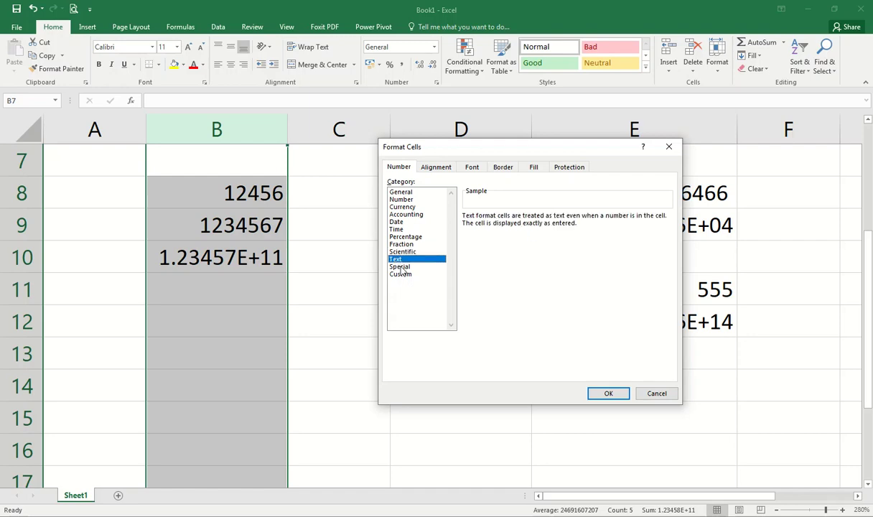
{"action": "left_click", "coordinate": [400, 267]}
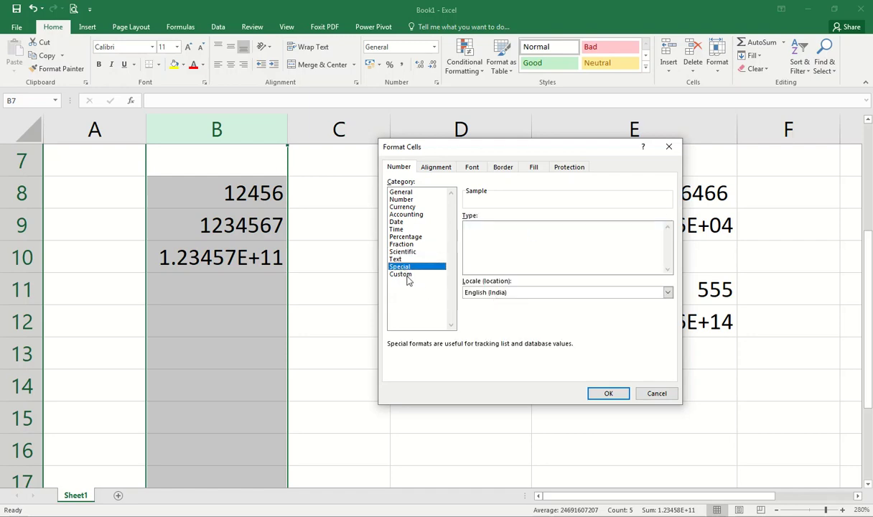
{"action": "left_click", "coordinate": [406, 276]}
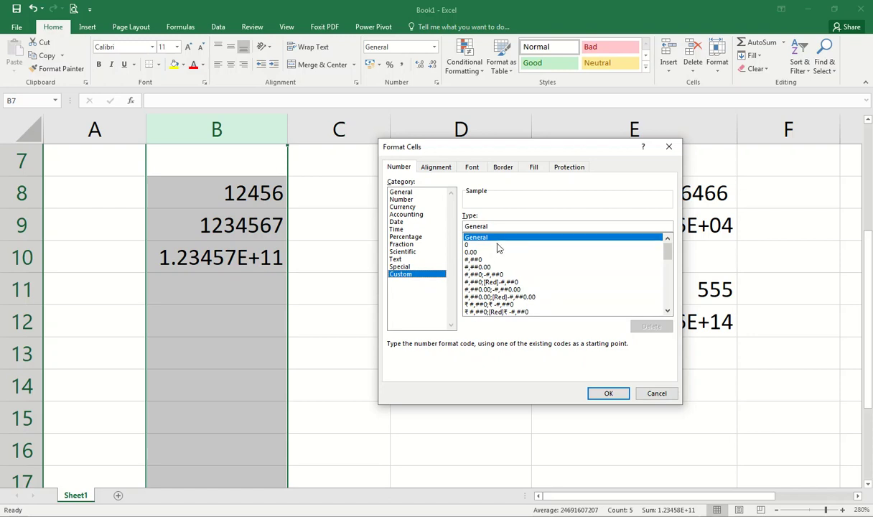
{"action": "left_click_drag", "start_coordinate": [500, 228], "coordinate": [341, 227]}
{"action": "type", "text": "000000000000"}
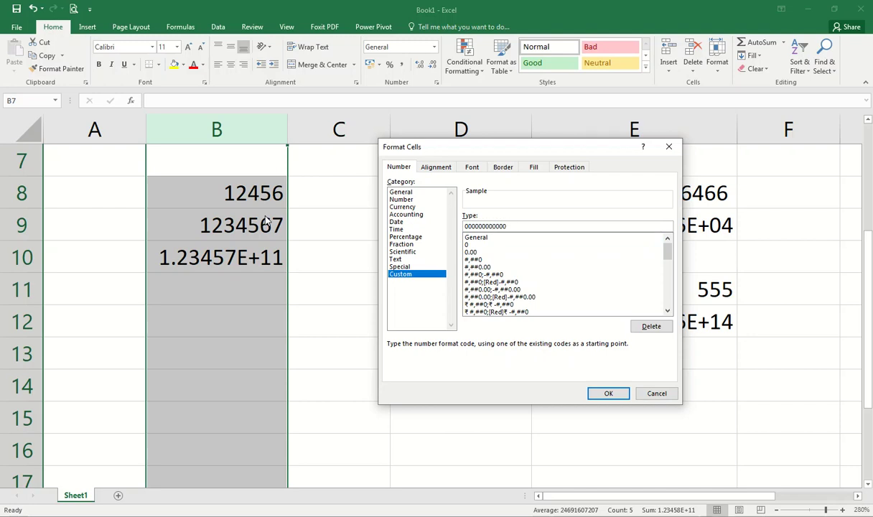
{"action": "left_click", "coordinate": [612, 393]}
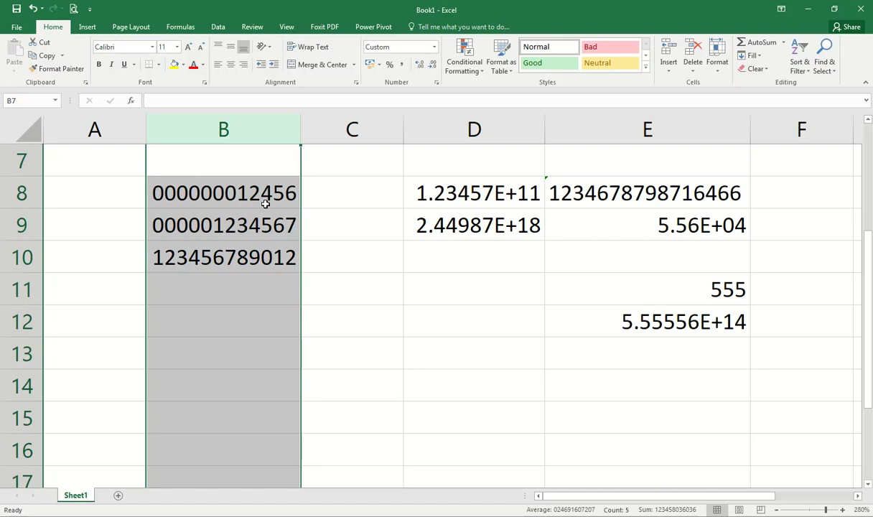
- Store the fifteen-digit number in E12 as text by adding a leading apostrophe
{"action": "double_click", "coordinate": [569, 313]}
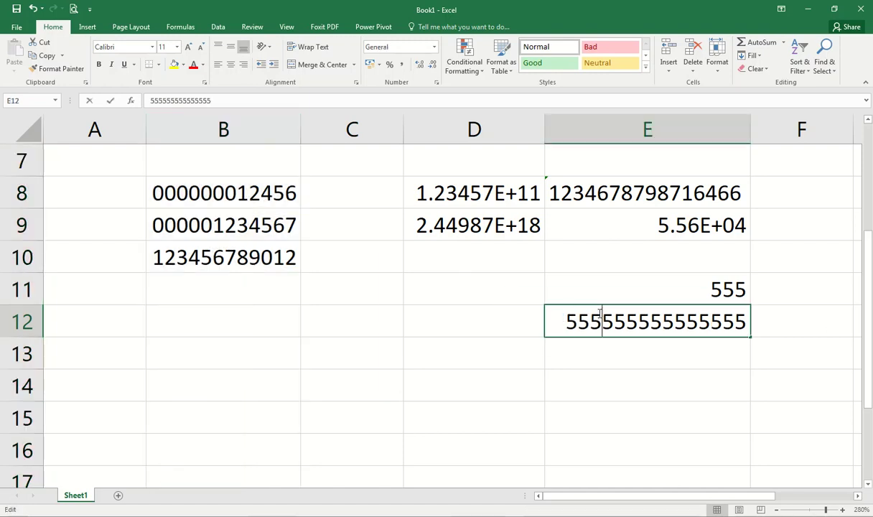
{"action": "key", "text": "Home"}
{"action": "type", "text": "'"}
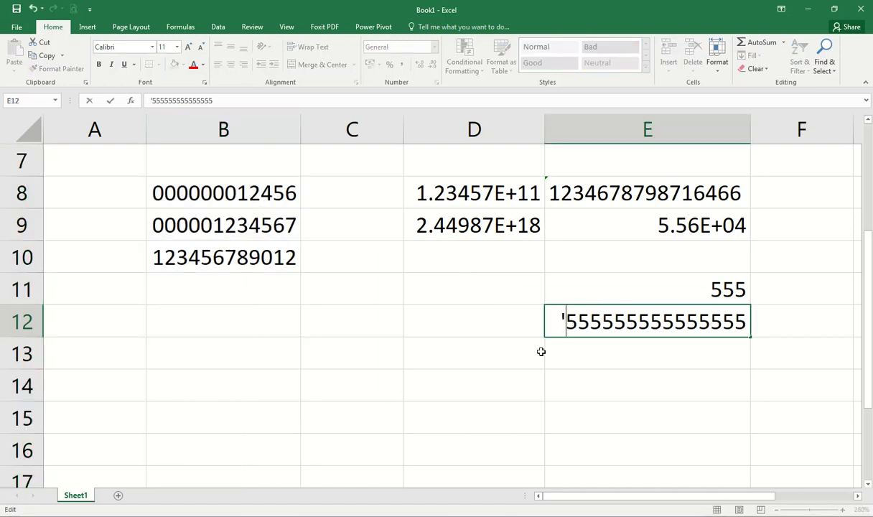
{"action": "key", "text": "Return"}
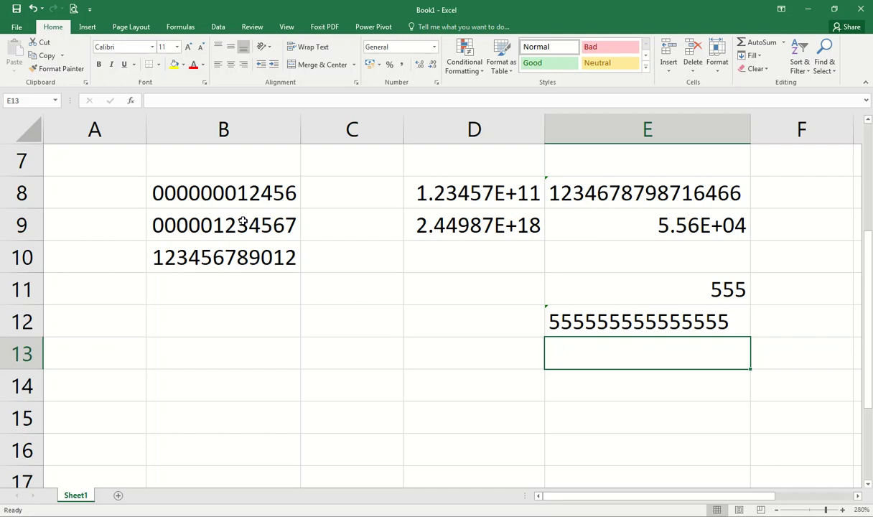
- Enter 1 in cell B11 to test the twelve-digit custom format
{"action": "left_click", "coordinate": [236, 281]}
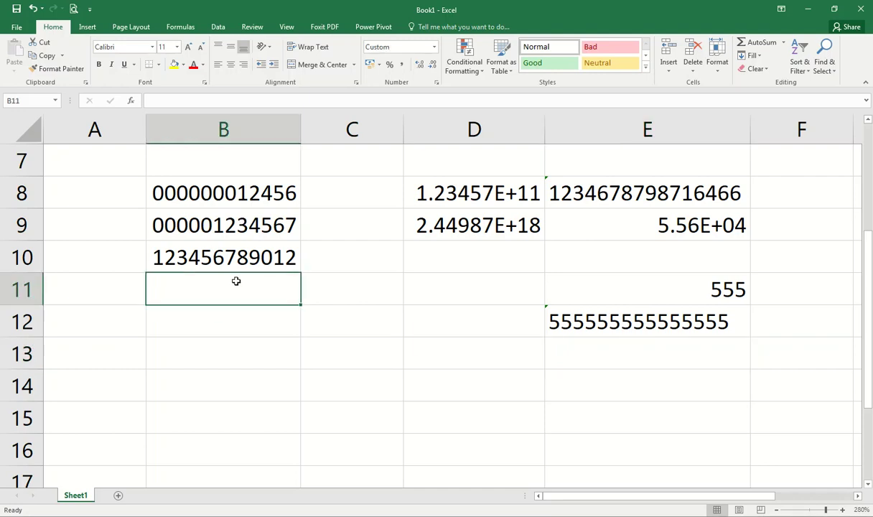
{"action": "type", "text": "1"}
{"action": "key", "text": "Return"}
- Replace the content of cell B11 with 12347895
{"action": "left_click", "coordinate": [237, 281]}
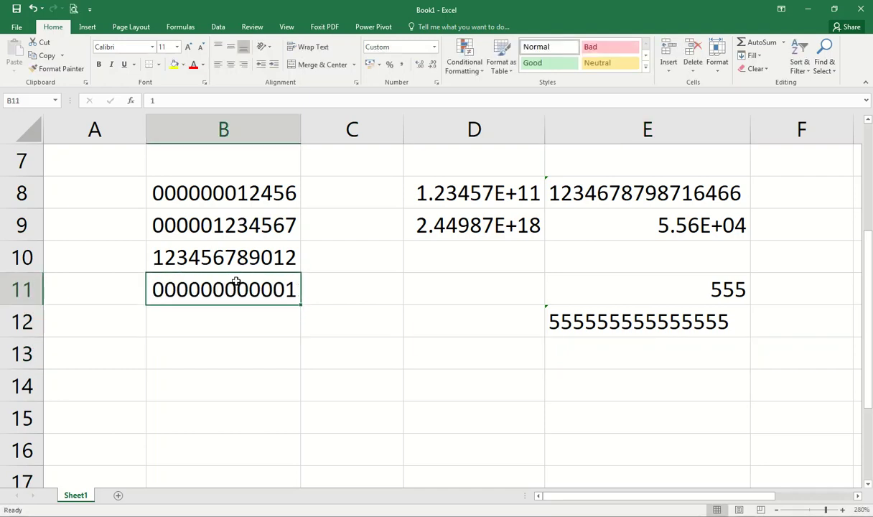
{"action": "type", "text": "12347895"}
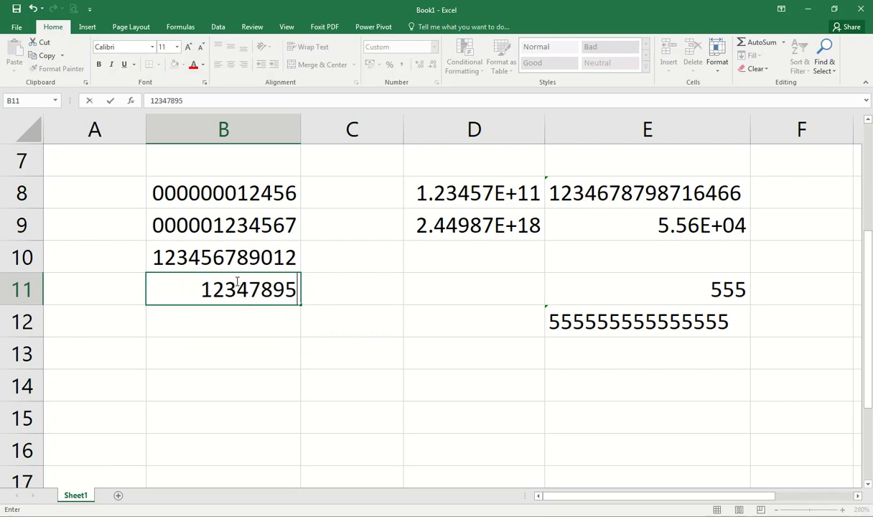
{"action": "key", "text": "Return"}
{"action": "left_click", "coordinate": [236, 281]}
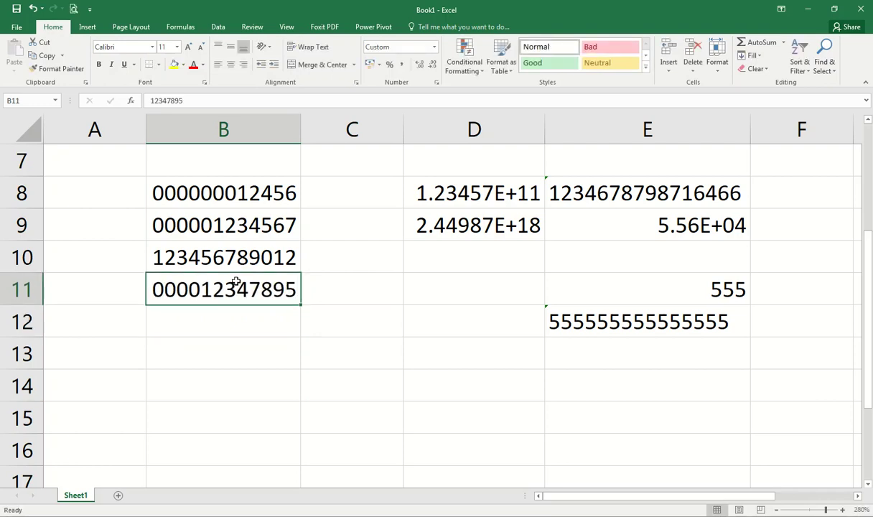
{"action": "key", "text": "F2"}
{"action": "type", "text": "67"}
{"action": "key", "text": "Return"}
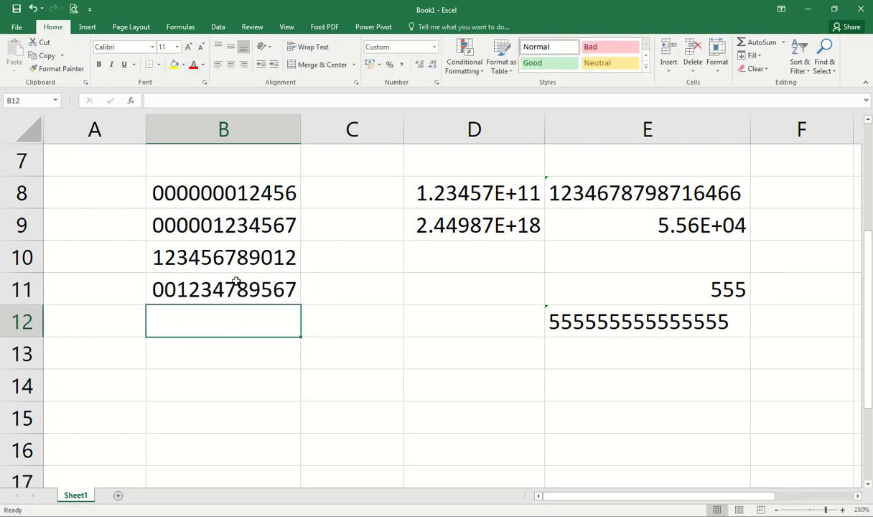
{"action": "double_click", "coordinate": [236, 281]}
{"action": "type", "text": "8"}
{"action": "key", "text": "Return"}
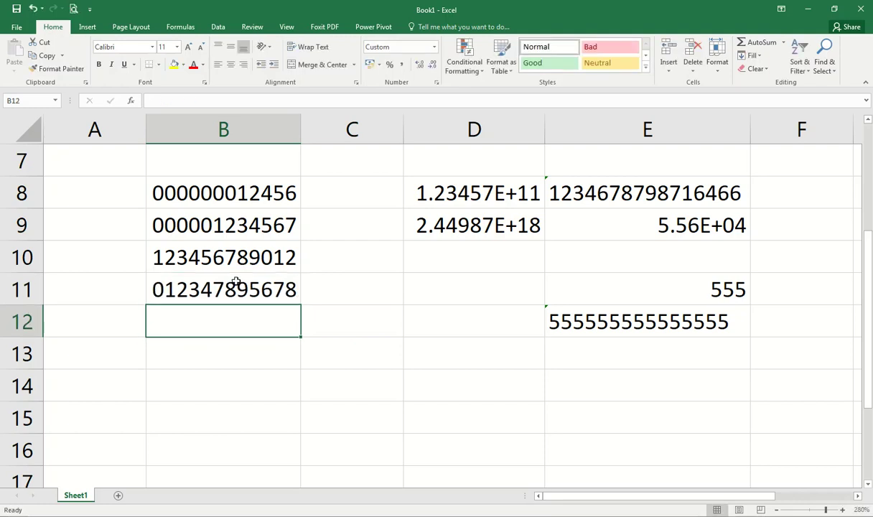
{"action": "left_click", "coordinate": [236, 281]}
{"action": "double_click", "coordinate": [236, 281]}
{"action": "type", "text": "365"}
{"action": "key", "text": "Return"}
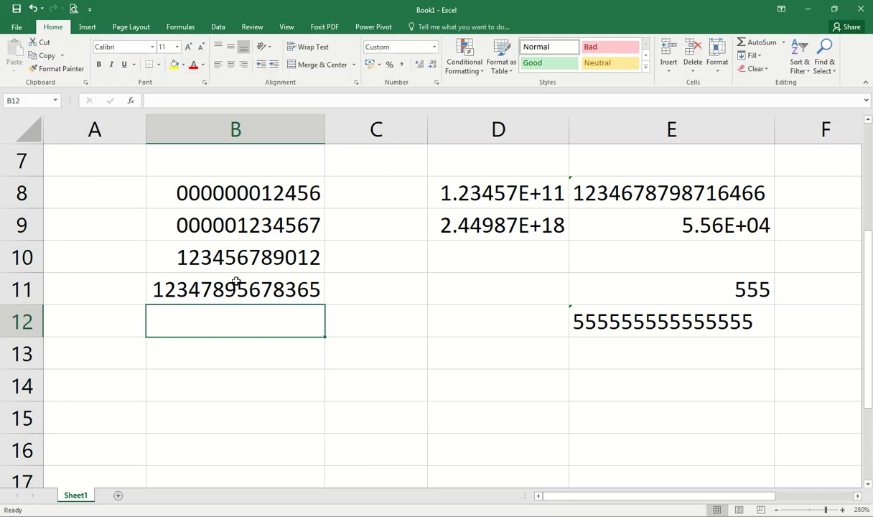
- Lengthen the number in B11 to 22 digits by inserting extra digits after 12347895
{"action": "left_click", "coordinate": [234, 286]}
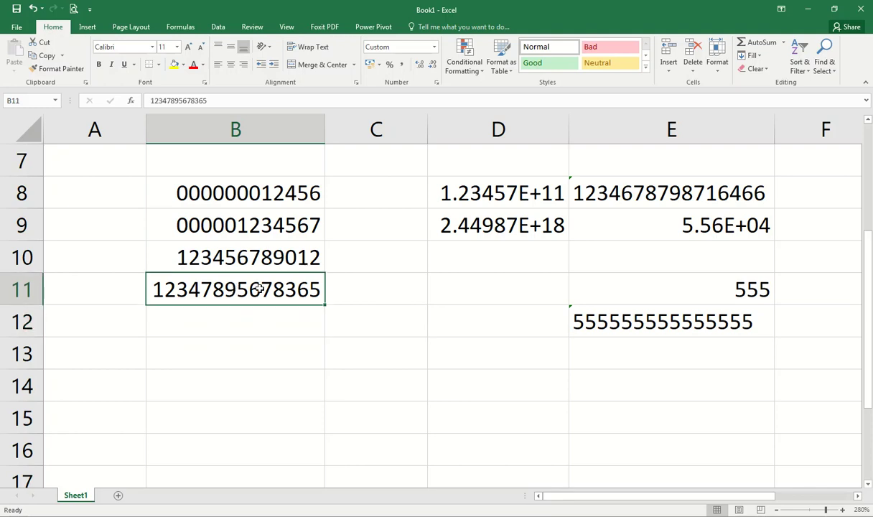
{"action": "double_click", "coordinate": [585, 316]}
{"action": "left_click", "coordinate": [309, 321]}
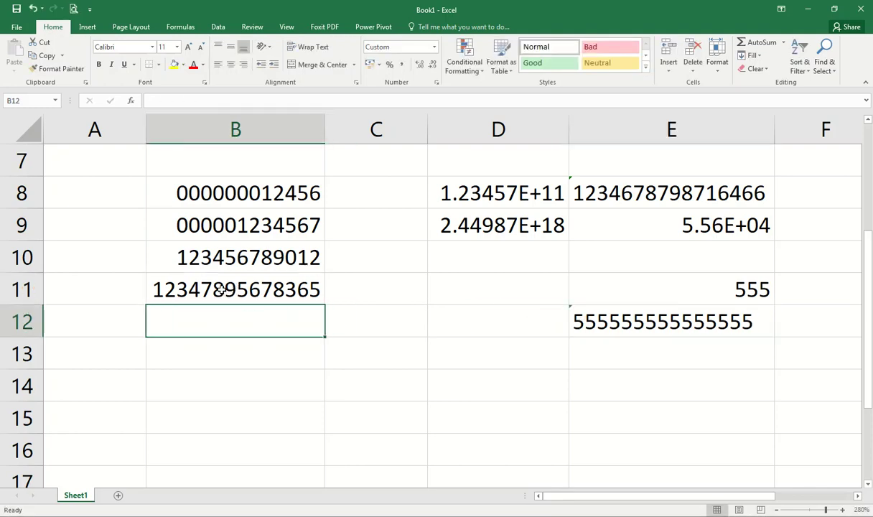
{"action": "left_click", "coordinate": [248, 296]}
{"action": "double_click", "coordinate": [253, 291]}
{"action": "type", "text": "456446"}
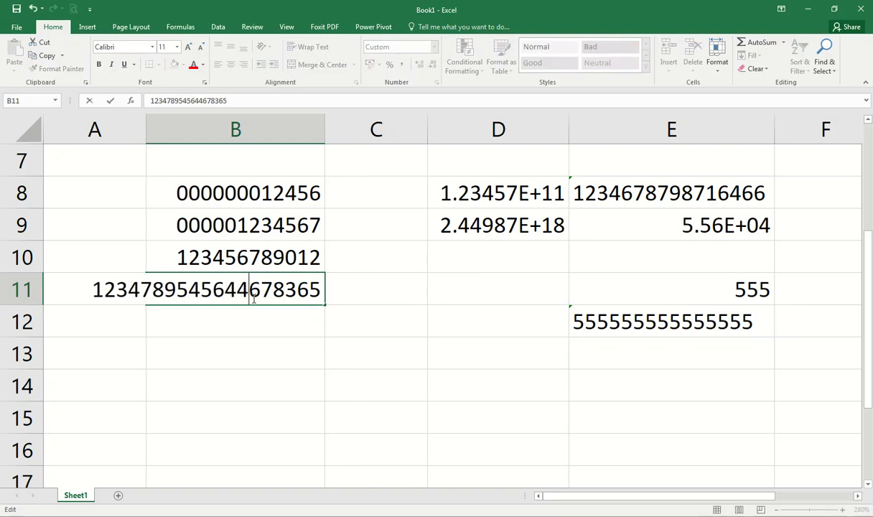
{"action": "key", "text": "Return"}
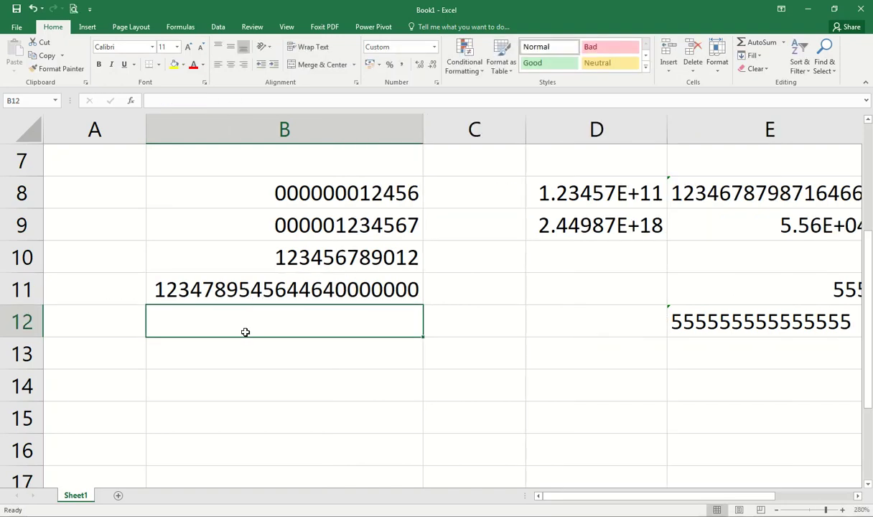
- Inspect the stored value of B11 and turn it into text with a leading apostrophe
{"action": "double_click", "coordinate": [346, 291]}
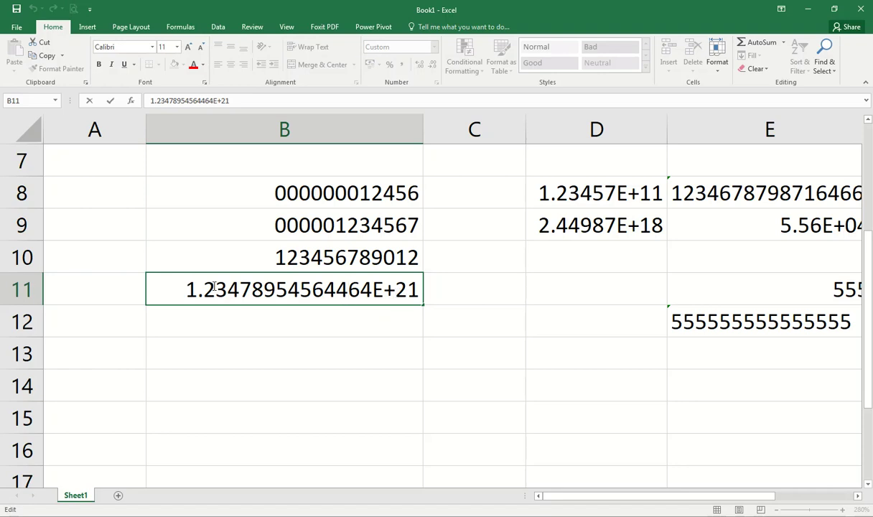
{"action": "key", "text": "Return"}
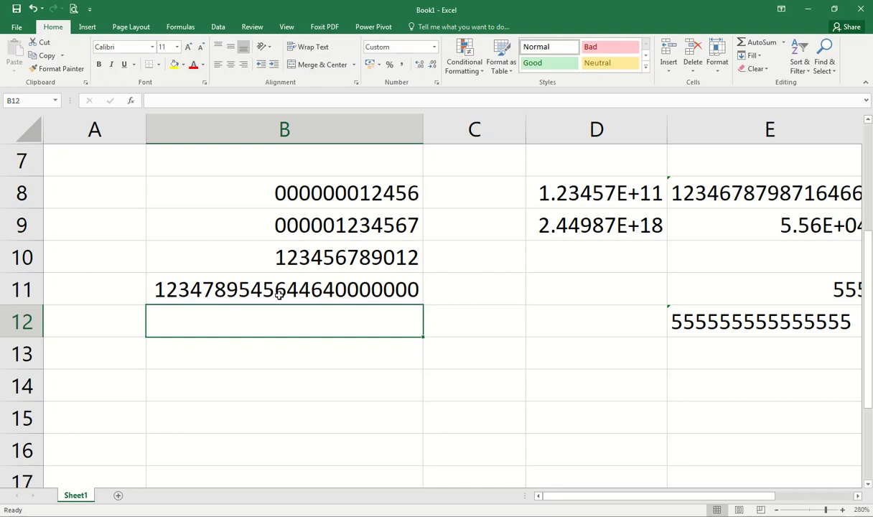
{"action": "double_click", "coordinate": [274, 290]}
{"action": "type", "text": "'1."}
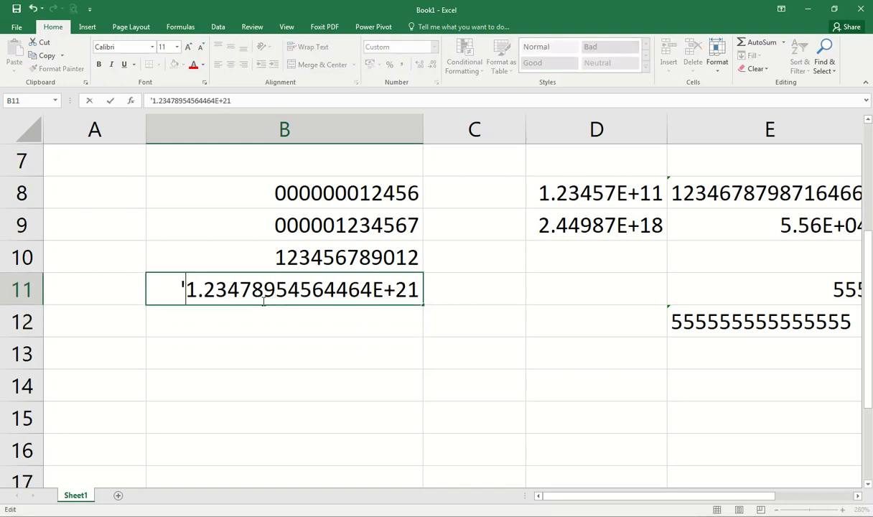
{"action": "key", "text": "Return"}
{"action": "left_click", "coordinate": [263, 300]}
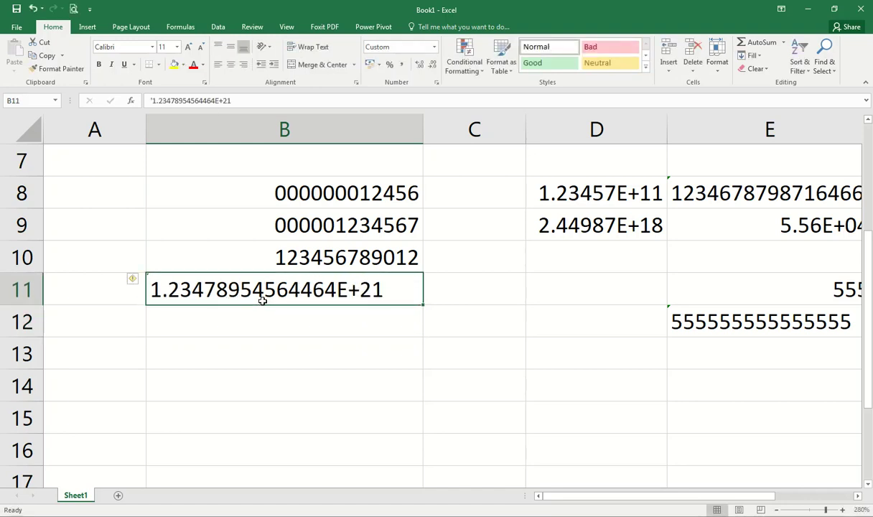
- Remove the leading apostrophe from the value in B11
{"action": "key", "text": "F2"}
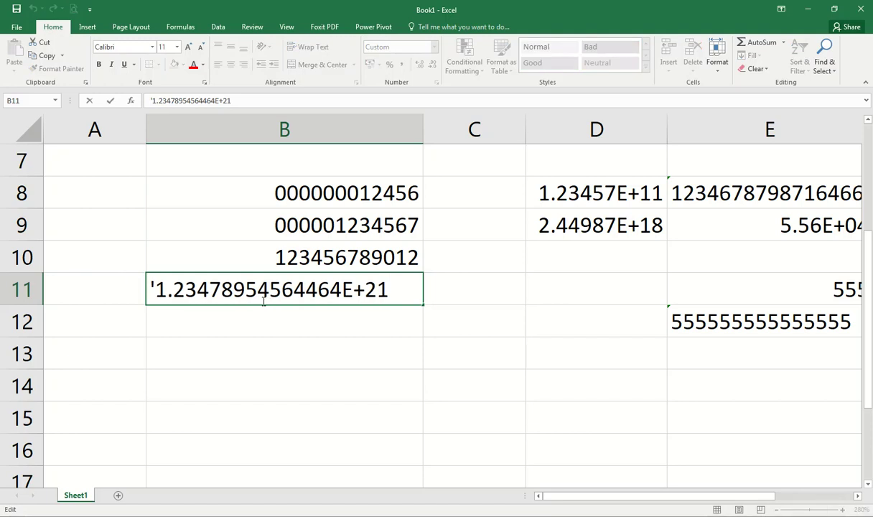
{"action": "key", "text": "Home"}
{"action": "key", "text": "Delete"}
{"action": "key", "text": "Return"}
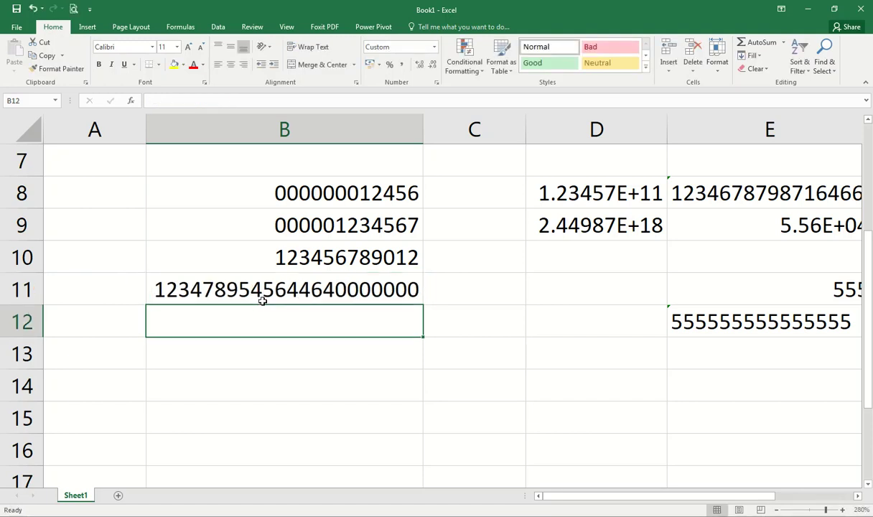
- Change the number format of B11 from the custom code to General in the Format Cells dialog
{"action": "left_click", "coordinate": [271, 299]}
{"action": "left_click", "coordinate": [434, 47]}
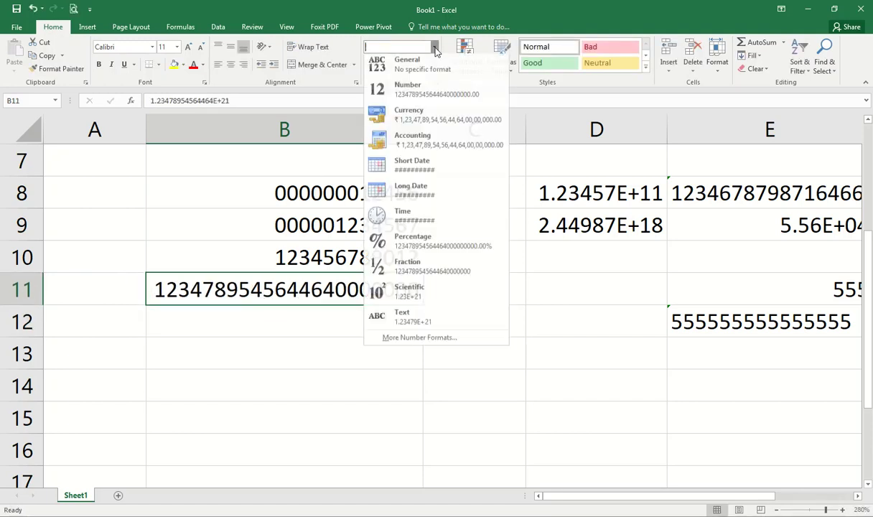
{"action": "left_click", "coordinate": [419, 340]}
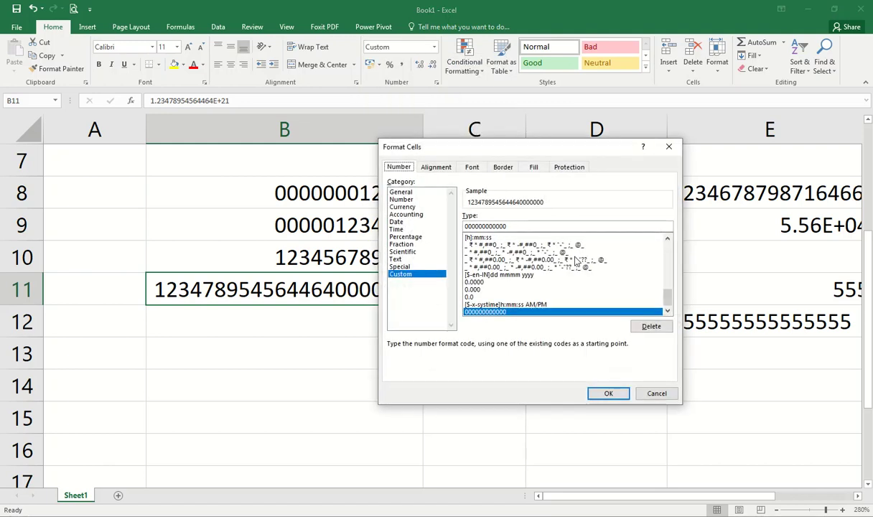
{"action": "left_click_drag", "start_coordinate": [522, 222], "coordinate": [312, 219]}
{"action": "key", "text": "Delete"}
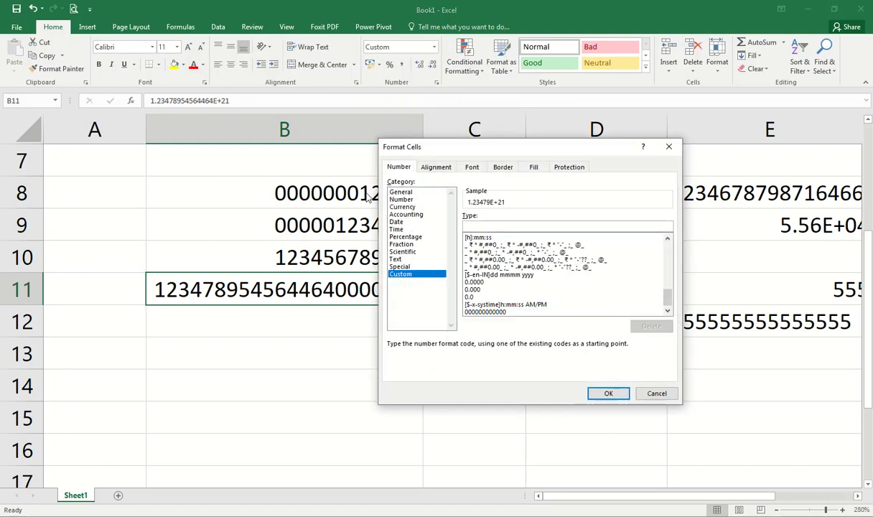
{"action": "left_click", "coordinate": [405, 192]}
{"action": "left_click", "coordinate": [610, 393]}
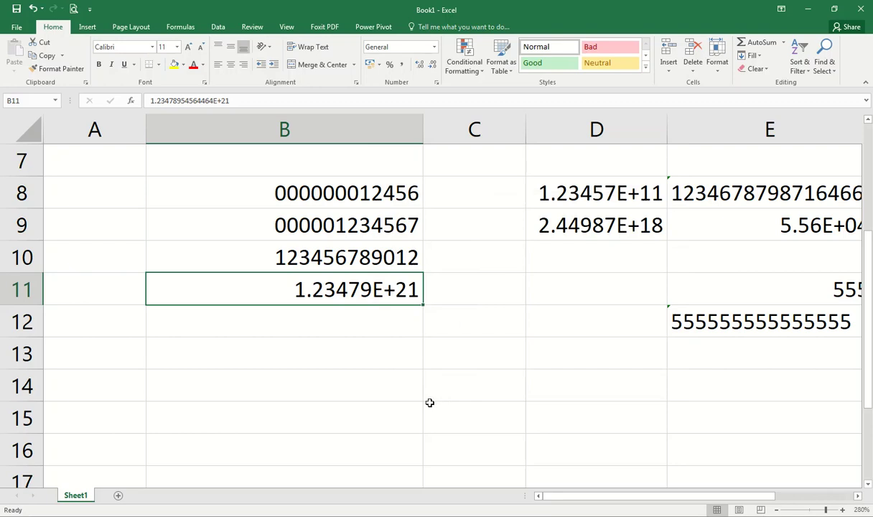
- Add a leading apostrophe to the General-formatted value in B11 to store it as text
{"action": "double_click", "coordinate": [276, 288]}
{"action": "left_click", "coordinate": [188, 291]}
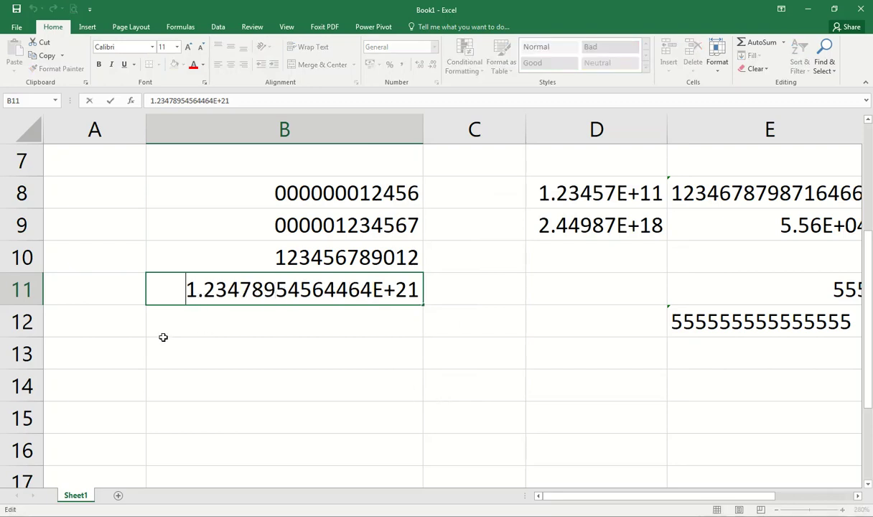
{"action": "type", "text": "'"}
{"action": "key", "text": "Return"}
{"action": "left_click", "coordinate": [201, 294]}
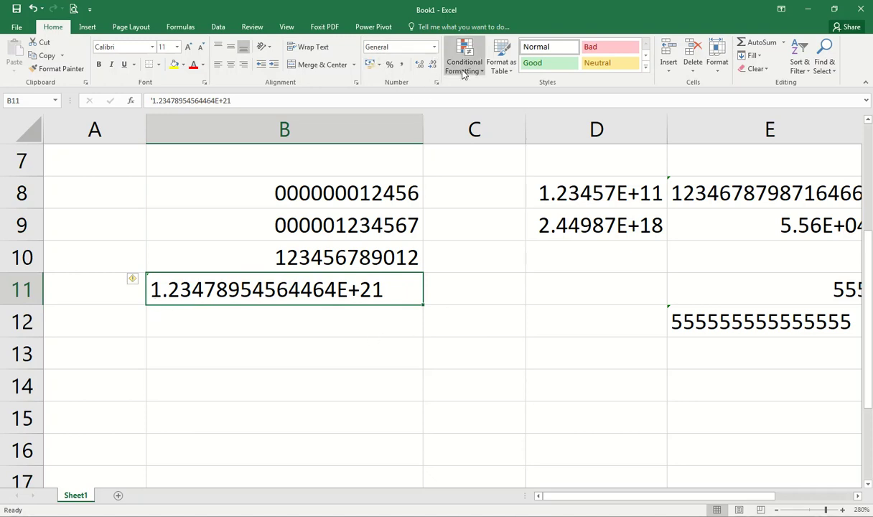
{"action": "scroll", "coordinate": [479, 177], "scroll_direction": "up", "scroll_amount": 2}
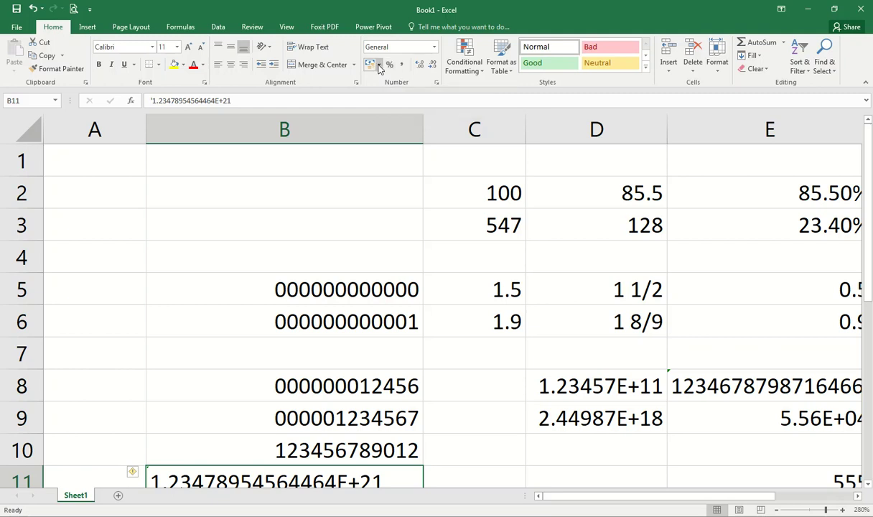
{"action": "left_click", "coordinate": [414, 48]}
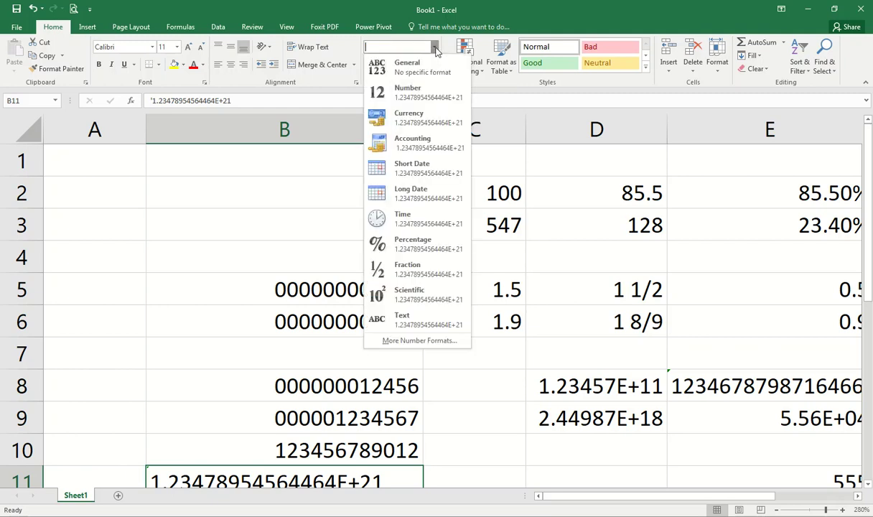
{"action": "left_click", "coordinate": [254, 217]}
{"action": "left_click", "coordinate": [327, 253]}
{"action": "scroll", "coordinate": [404, 270], "scroll_direction": "down", "scroll_amount": 1}
{"action": "scroll", "coordinate": [404, 270], "scroll_direction": "down", "scroll_amount": 4}
{"action": "scroll", "coordinate": [404, 259], "scroll_direction": "up", "scroll_amount": 4}
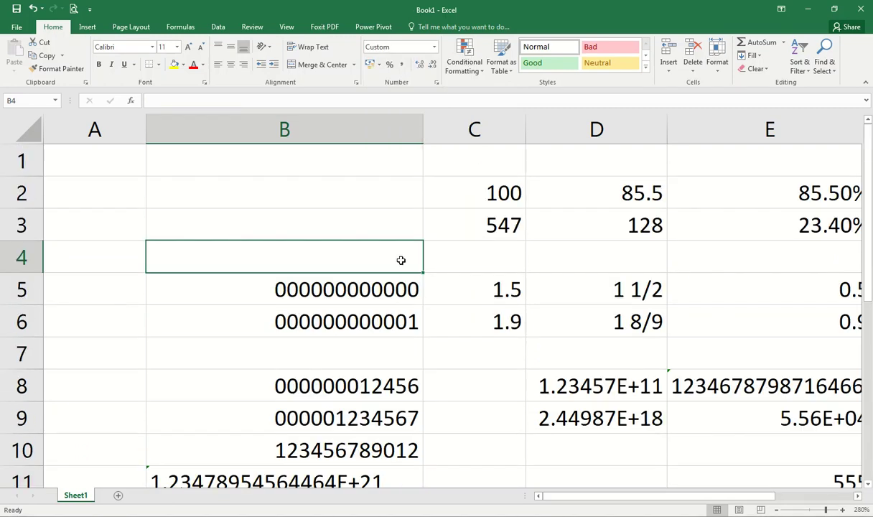